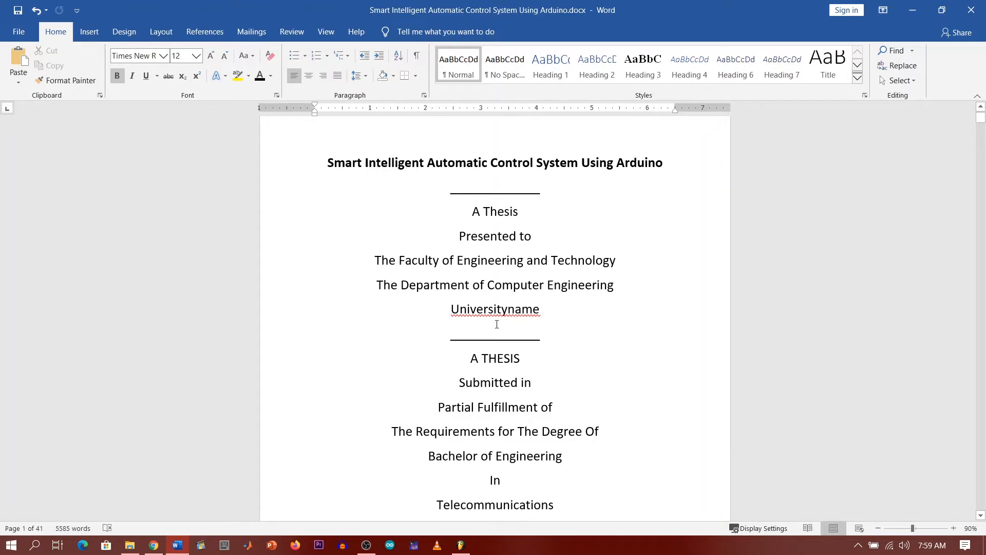
Step: Show paragraph marks and hidden formatting symbols in the thesis document
scroll(521, 309, "up", 1)
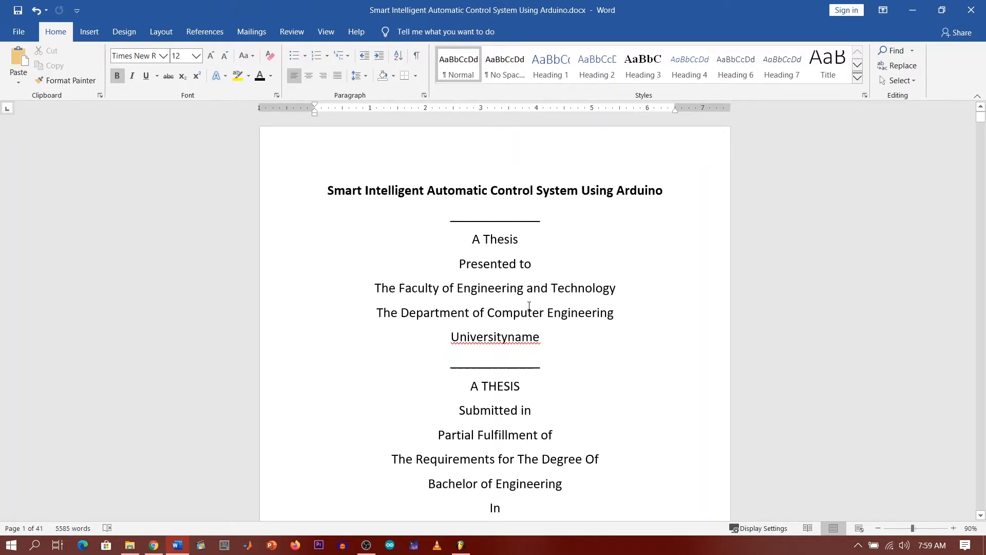
scroll(530, 306, "down", 10)
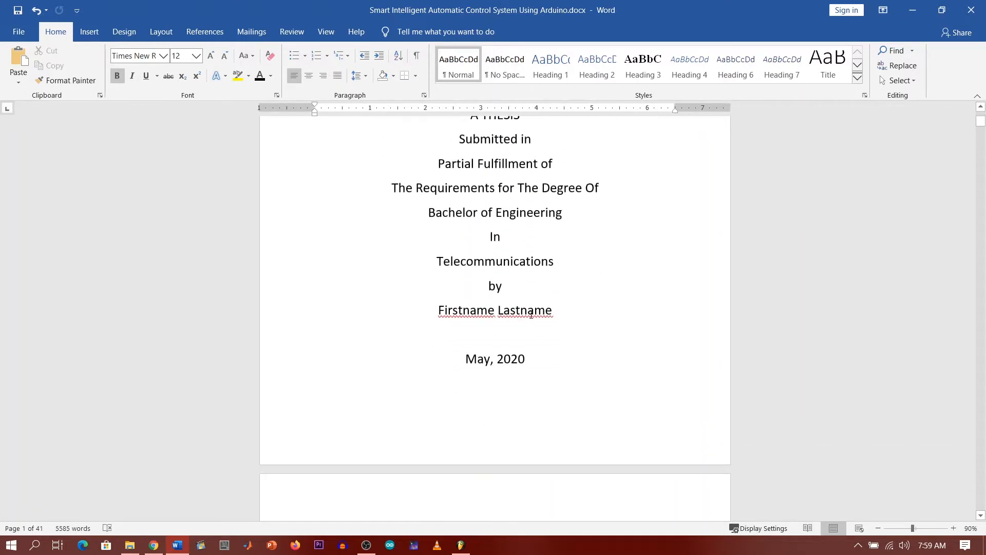
scroll(533, 312, "down", 15)
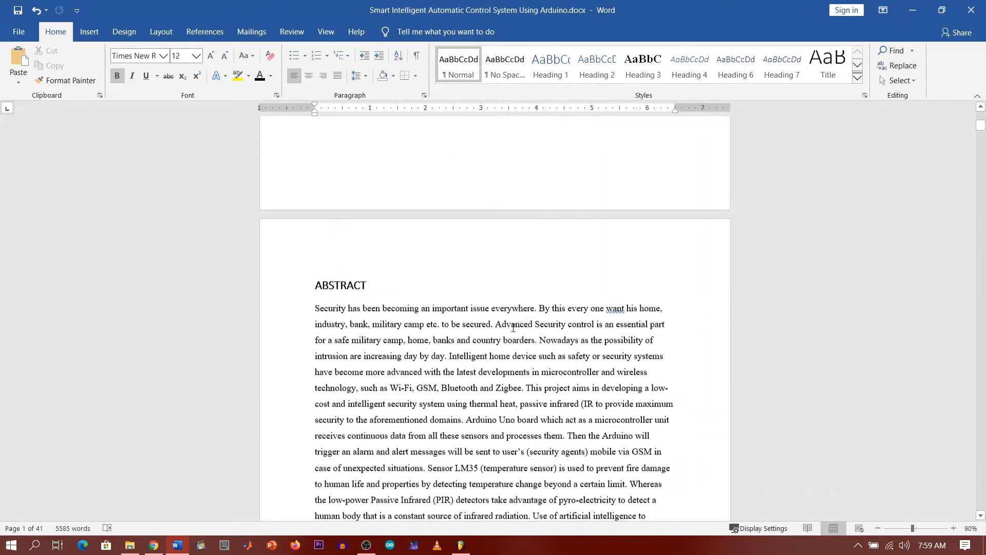
scroll(509, 329, "down", 1)
scroll(506, 329, "up", 3)
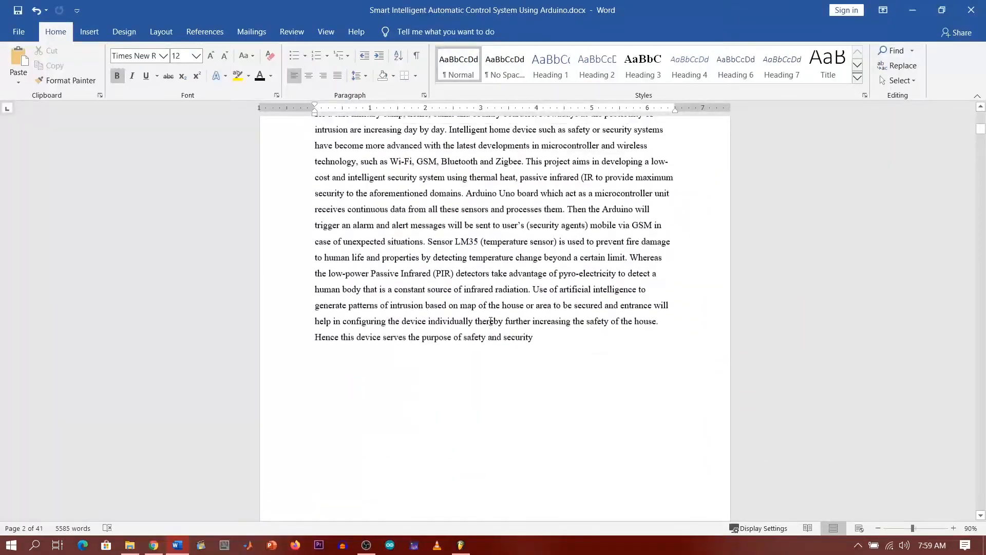
scroll(409, 250, "up", 10)
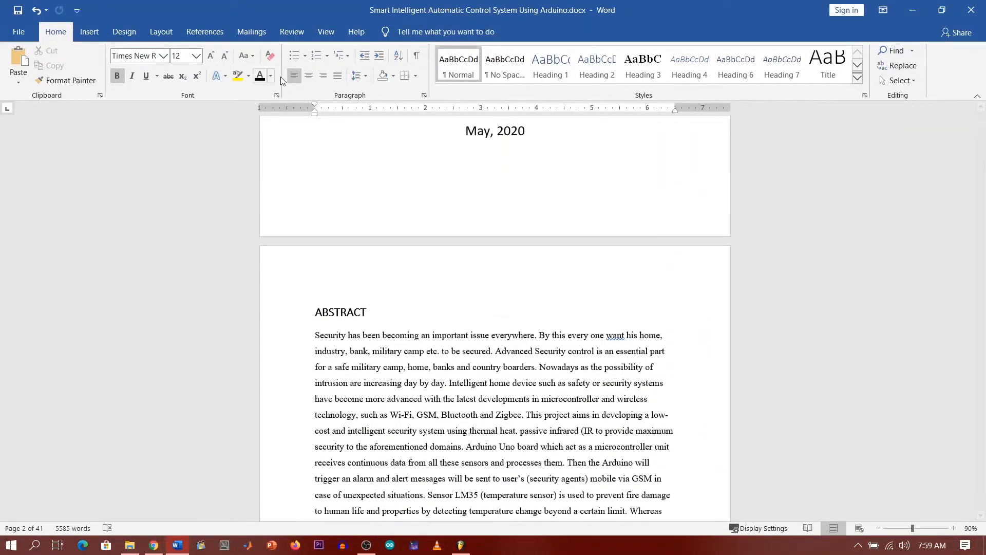
left_click(417, 56)
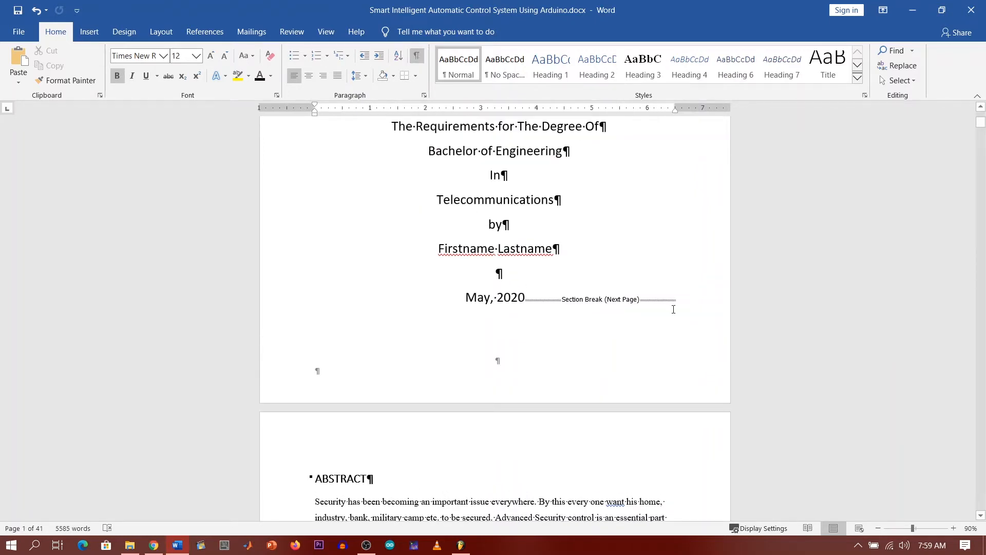
scroll(518, 359, "down", 10)
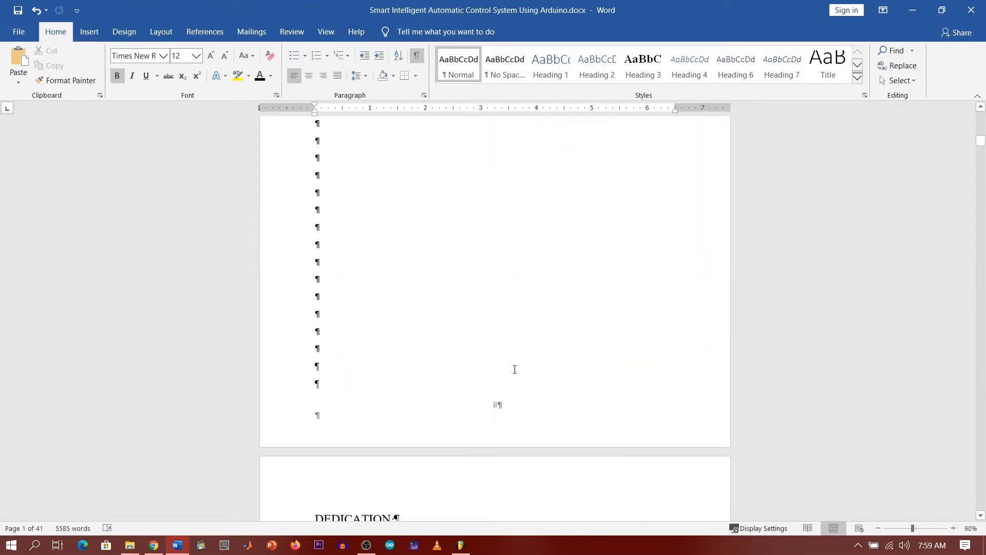
scroll(518, 359, "up", 5)
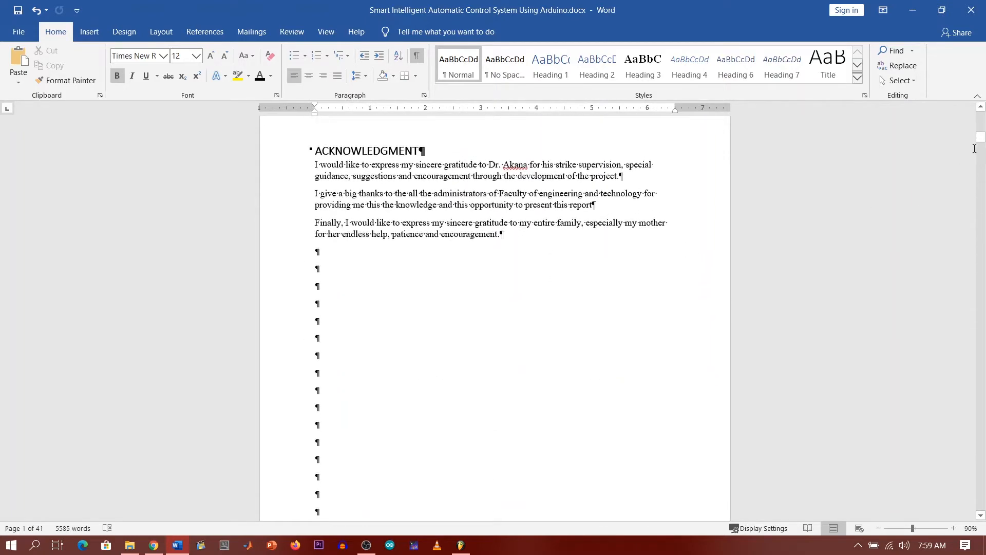
Step: Apply the Heading 1 style to the current title paragraph
mouse_move(981, 140)
left_mouse_down()
mouse_move(972, 194)
mouse_move(982, 127)
left_mouse_up()
scroll(479, 199, "down", 1)
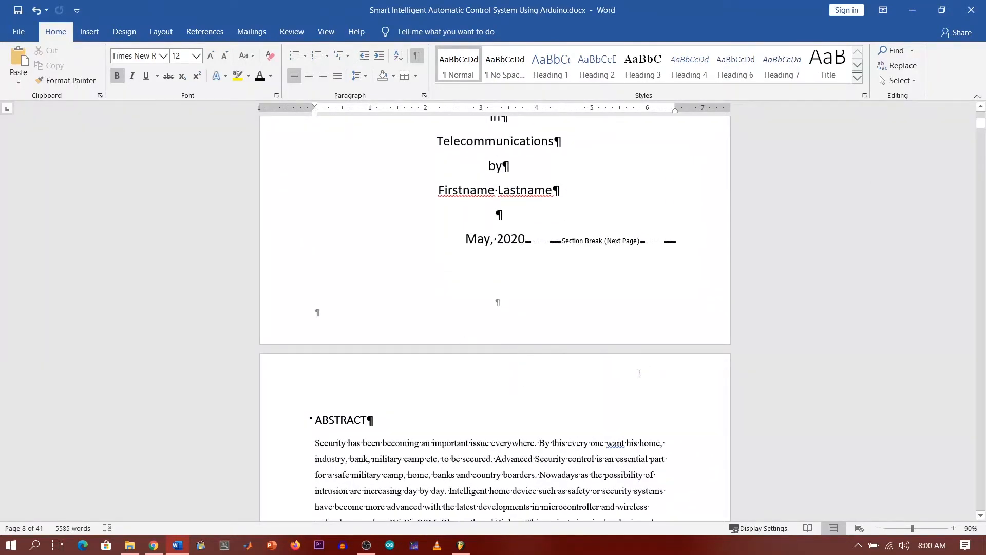
scroll(639, 374, "down", 5)
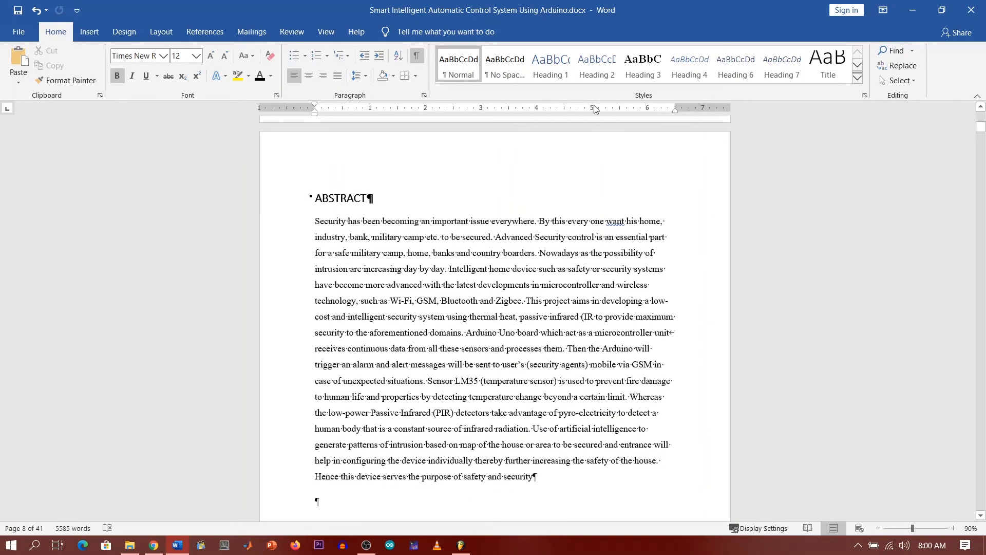
left_click(553, 76)
Step: Make the ABSTRACT title a Heading 1
scroll(391, 212, "down", 11)
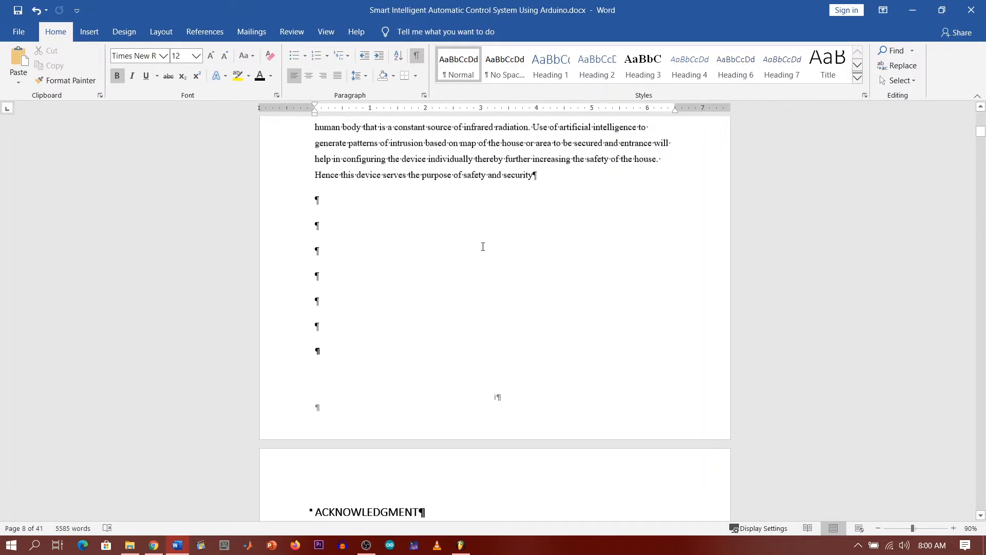
scroll(483, 282, "down", 3)
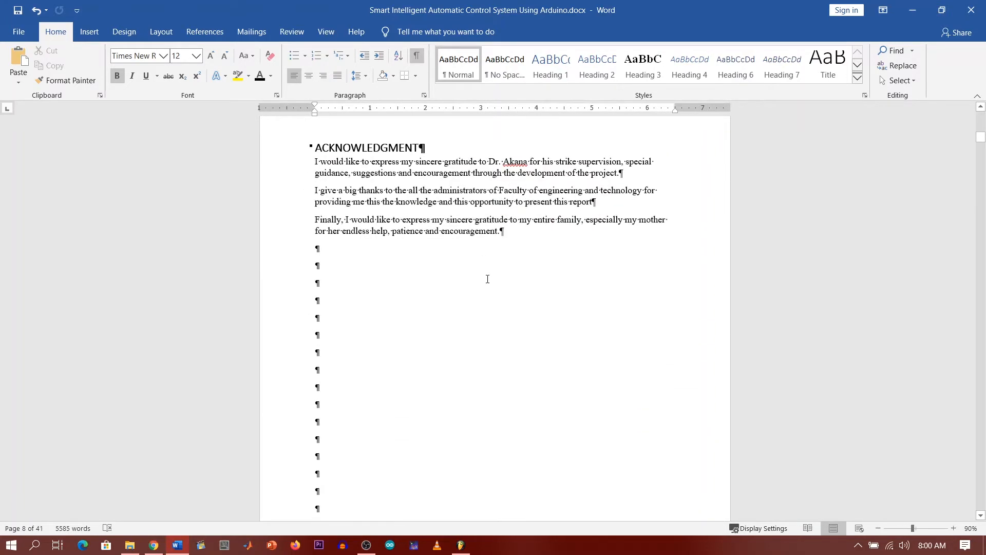
scroll(481, 288, "down", 3)
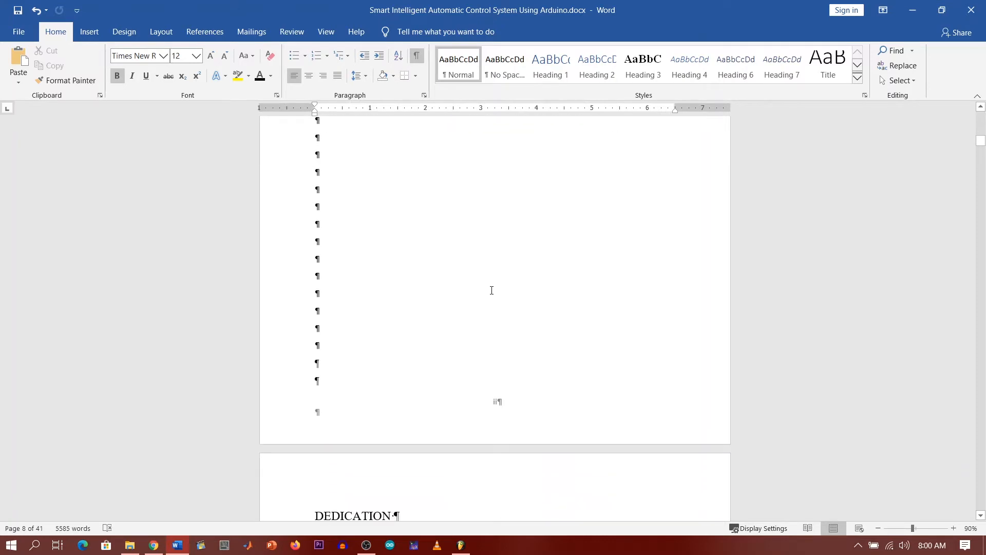
scroll(491, 290, "down", 20)
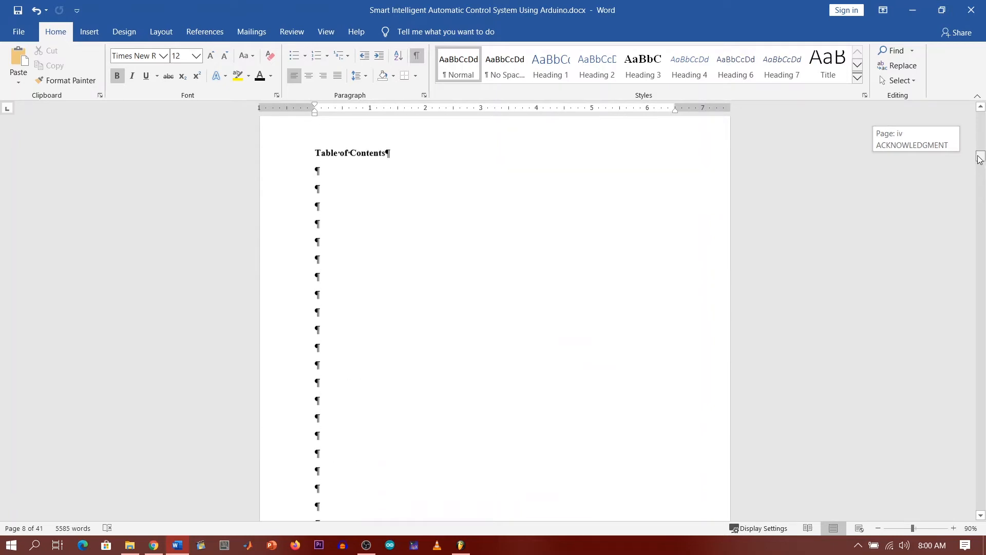
left_click_drag(981, 156, 981, 125)
double_click(375, 349)
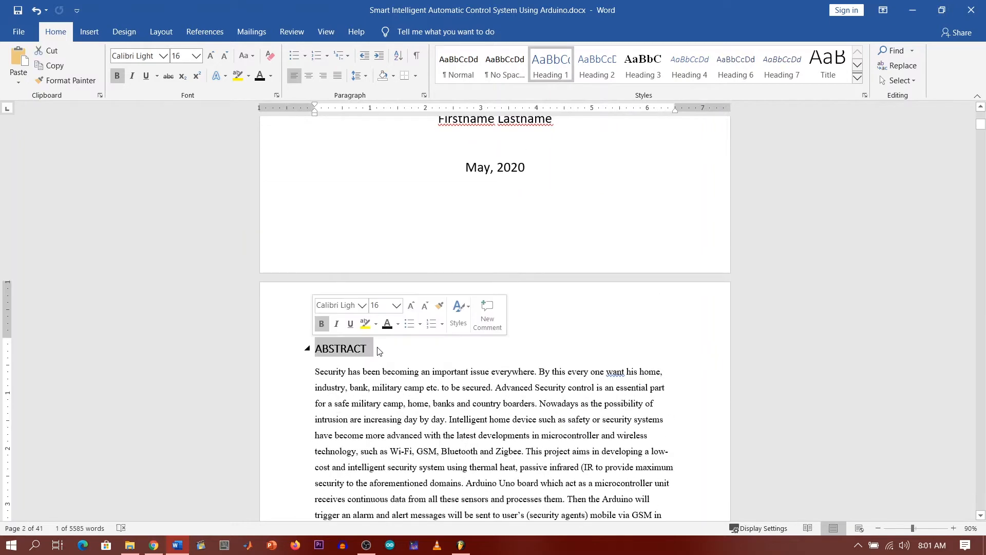
left_click(376, 349)
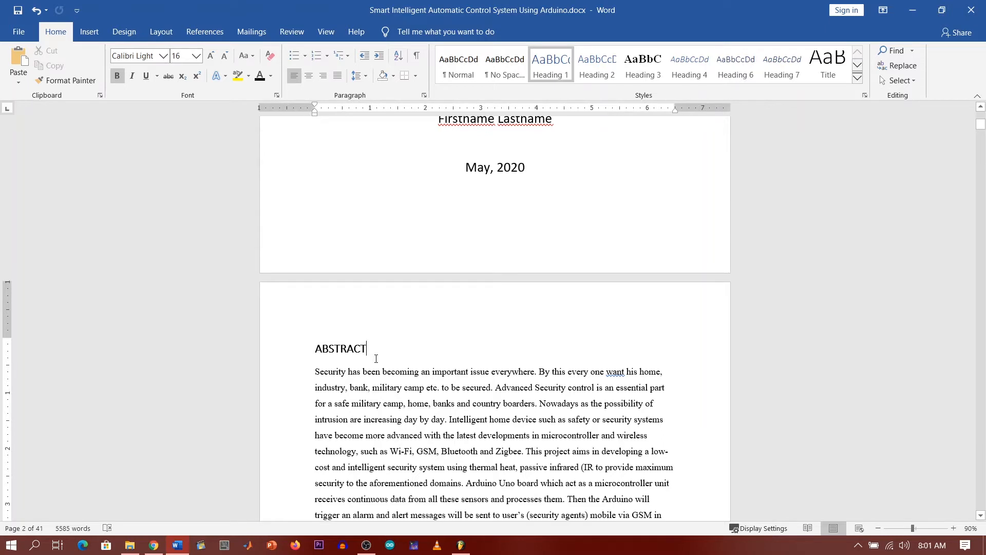
left_click_drag(371, 354, 310, 351)
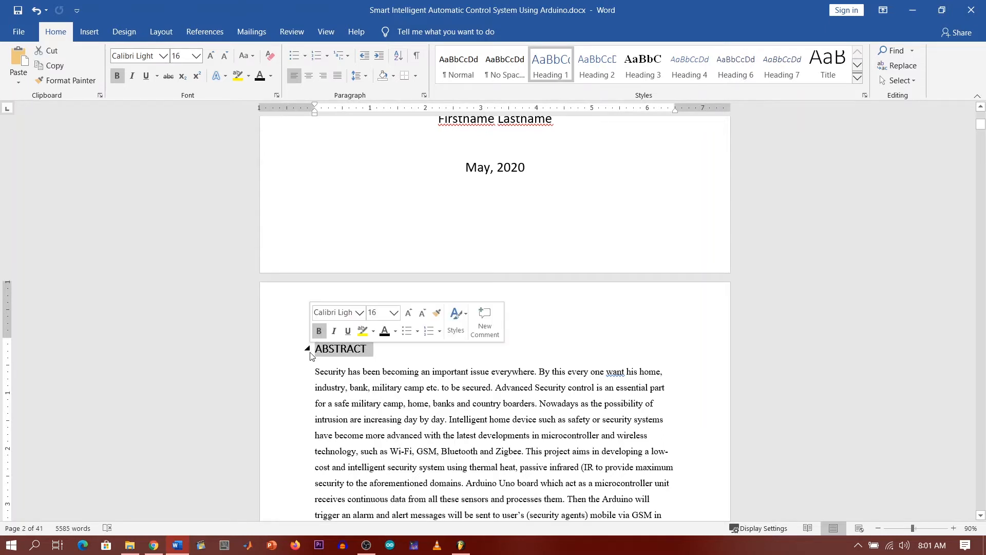
left_click(557, 62)
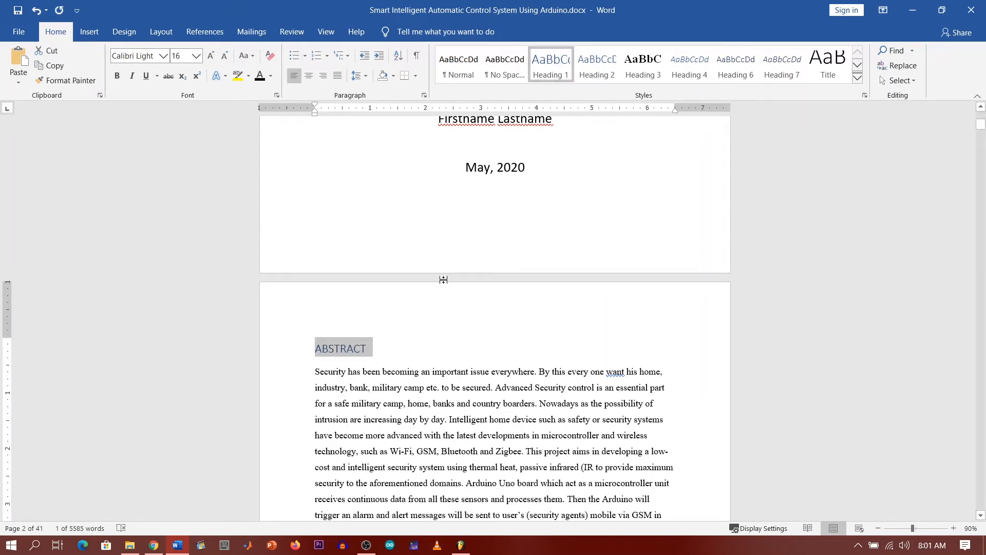
Step: Style the ACKNOWLEDGMENT and DEDICATION titles as Heading 1
scroll(444, 279, "down", 10)
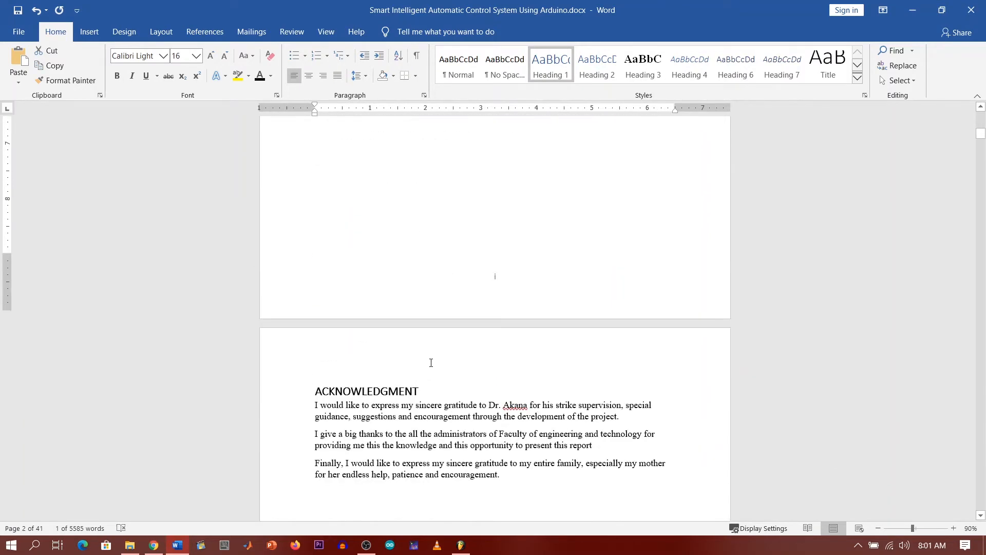
left_click_drag(426, 382, 311, 382)
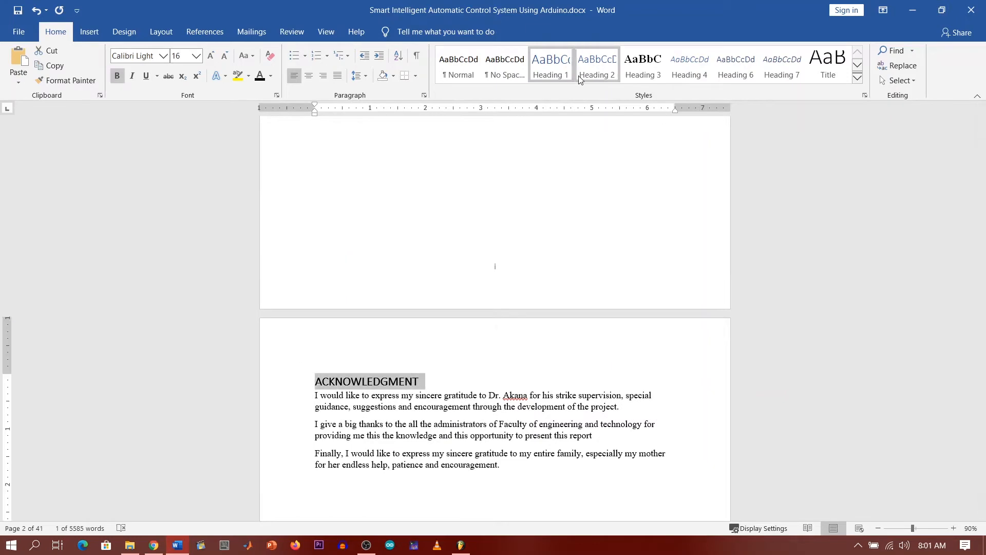
left_click(561, 69)
scroll(407, 357, "down", 16)
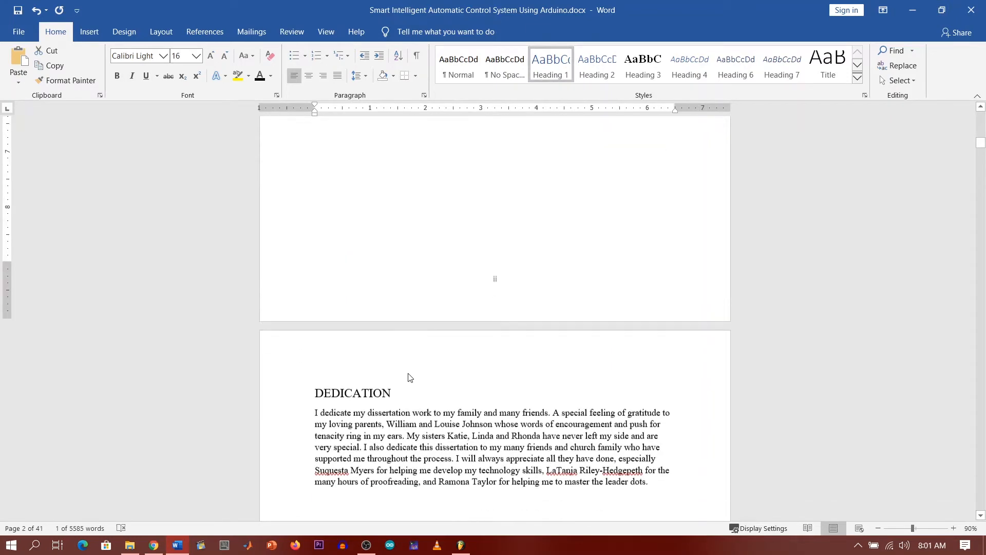
scroll(409, 378, "down", 5)
left_click_drag(406, 250, 312, 251)
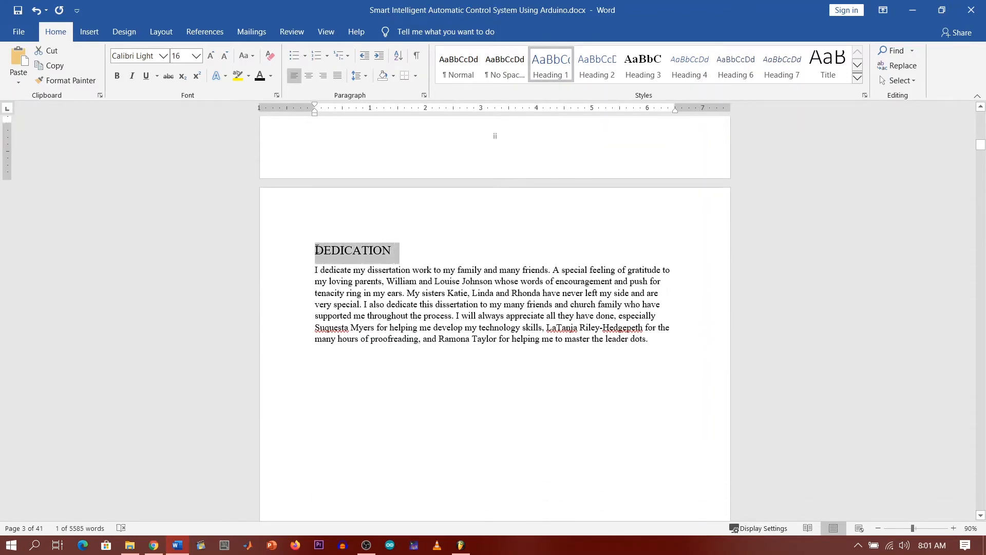
left_click(543, 69)
Step: Style the List of Figures and List of Table titles as Heading 1
scroll(386, 335, "down", 15)
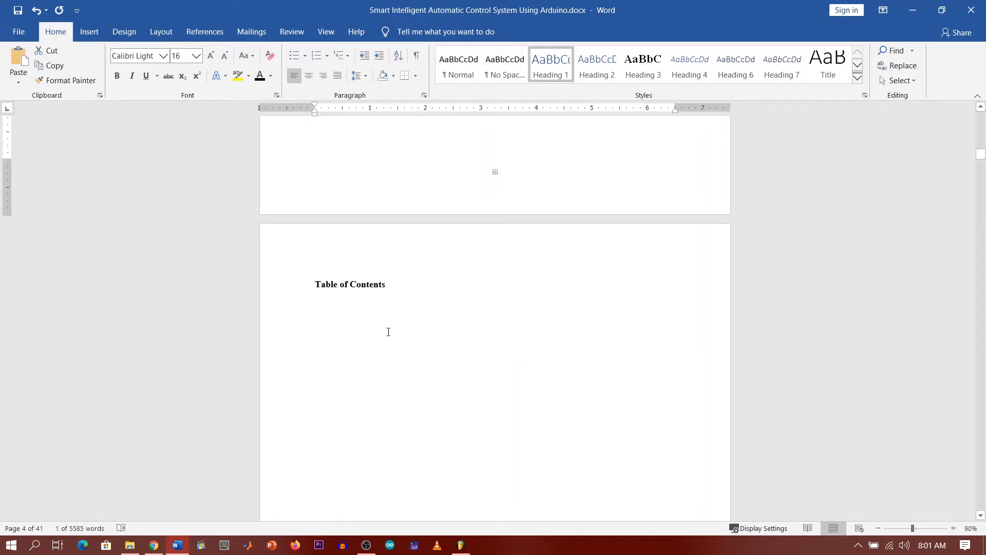
scroll(390, 329, "down", 2)
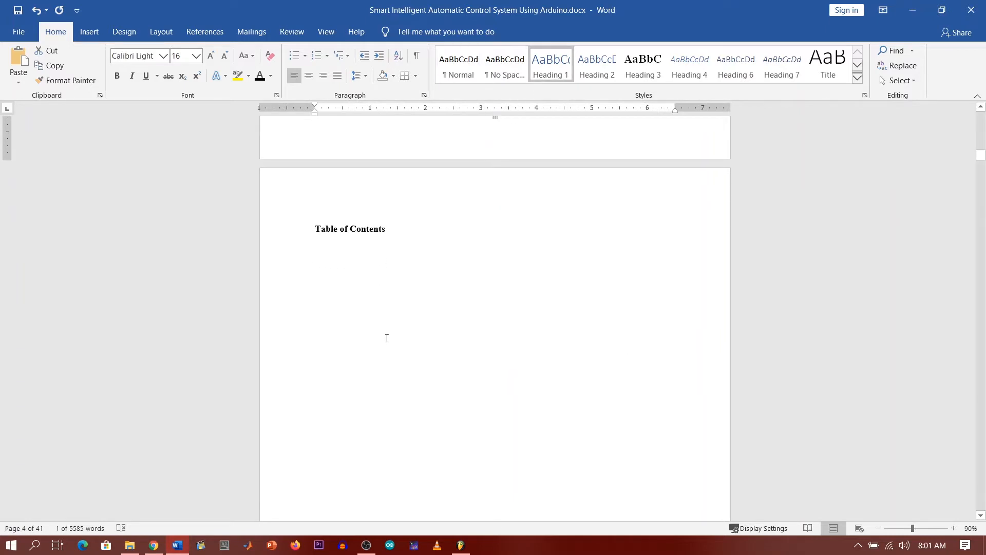
scroll(384, 321, "down", 10)
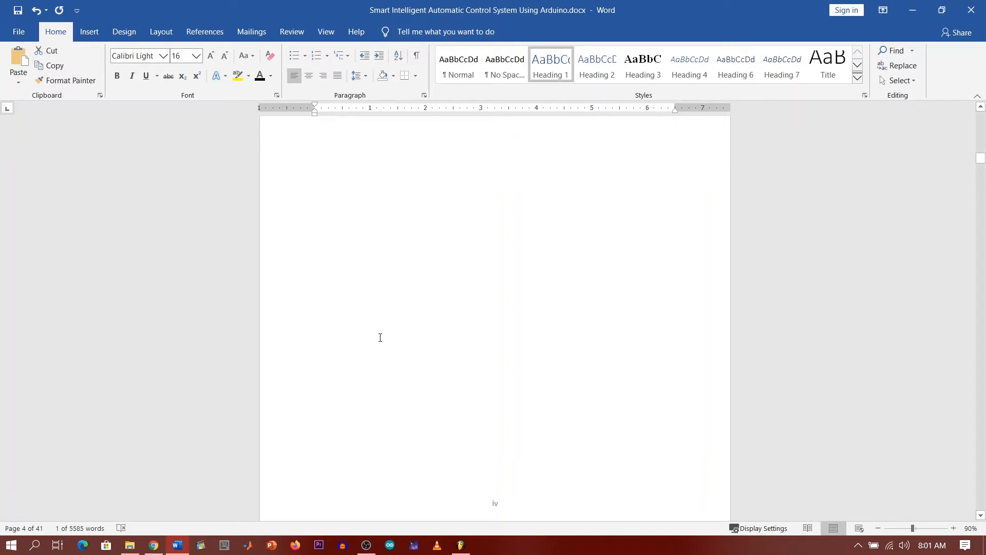
scroll(380, 340, "down", 2)
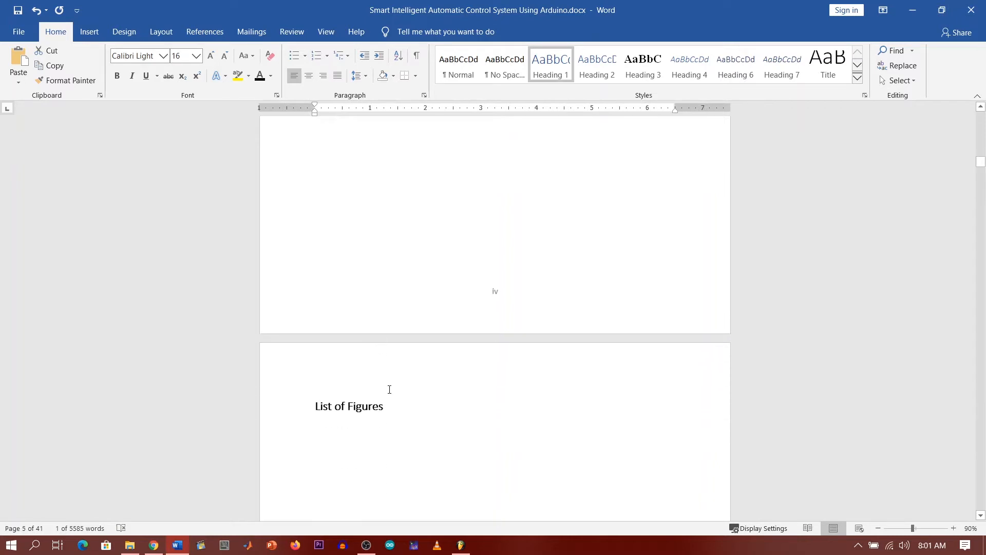
left_click_drag(390, 406, 314, 406)
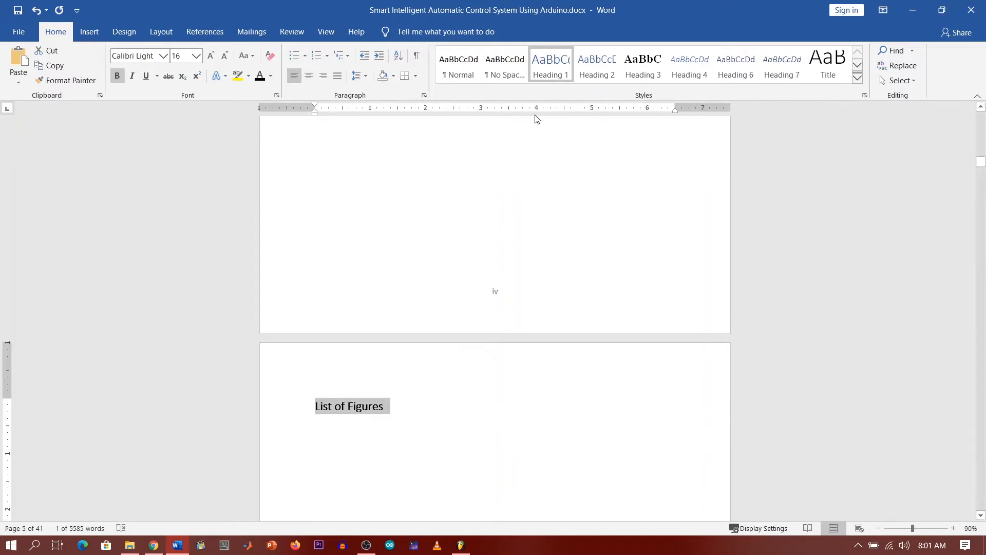
left_click(549, 72)
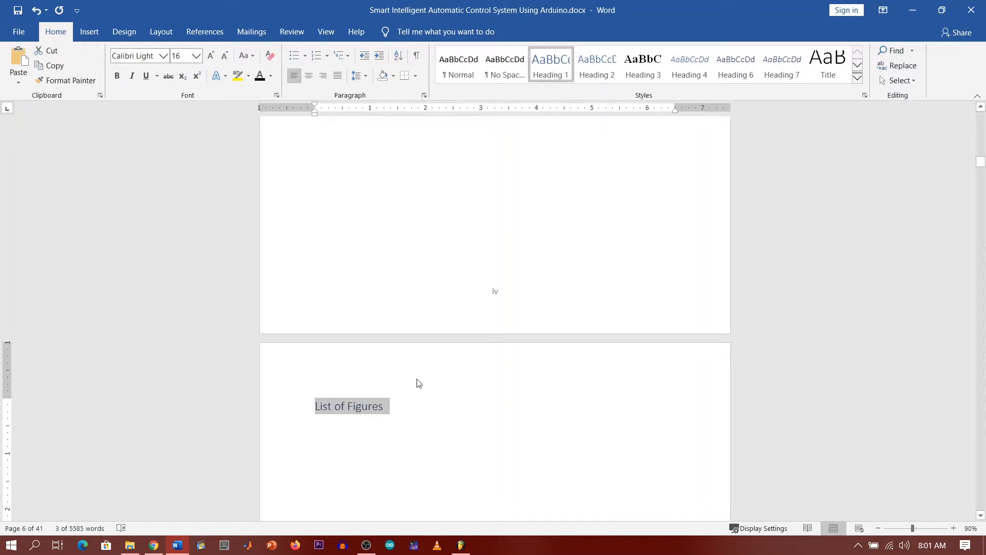
scroll(412, 396, "down", 2)
scroll(413, 396, "down", 15)
left_click_drag(383, 387, 311, 387)
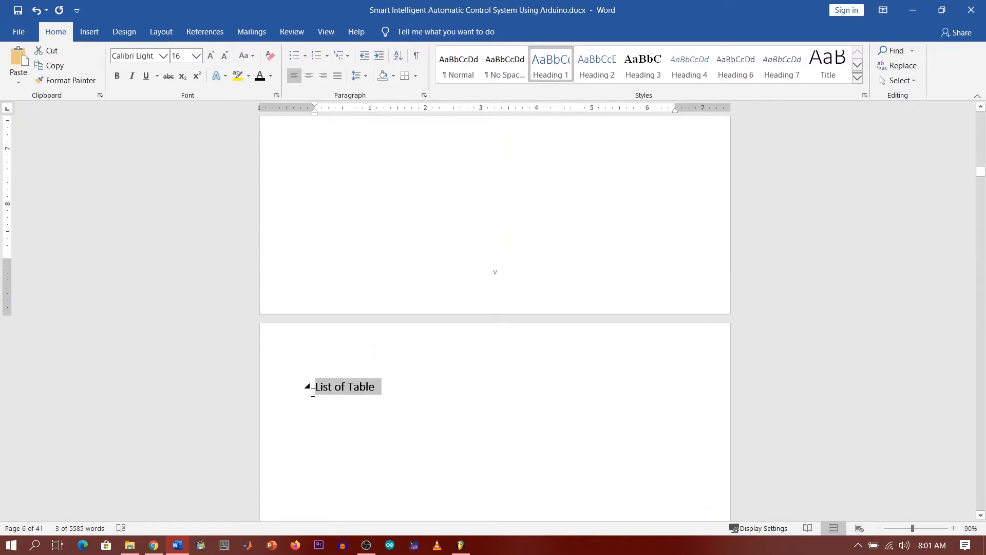
left_click(547, 72)
Step: Style LIST OF ABREVIATIONS and CHAPTER 1: LITERATURE REVIEW as Heading 1
scroll(374, 403, "down", 18)
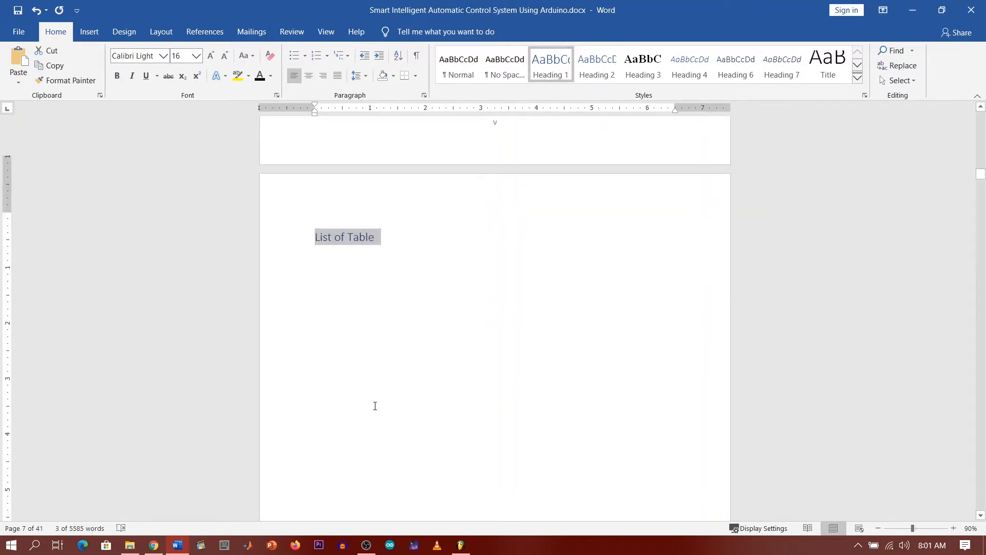
left_click_drag(436, 314, 293, 312)
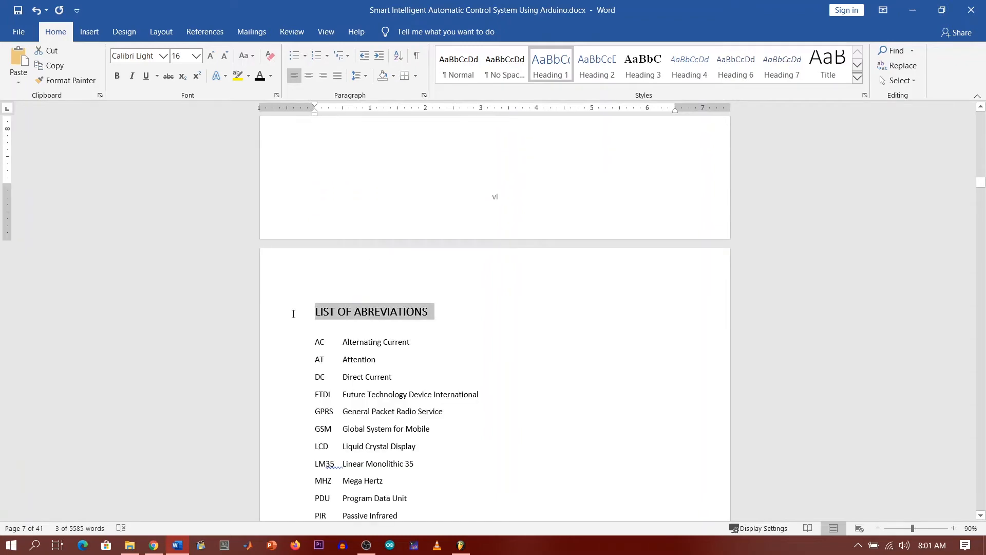
left_click(546, 76)
scroll(486, 354, "down", 16)
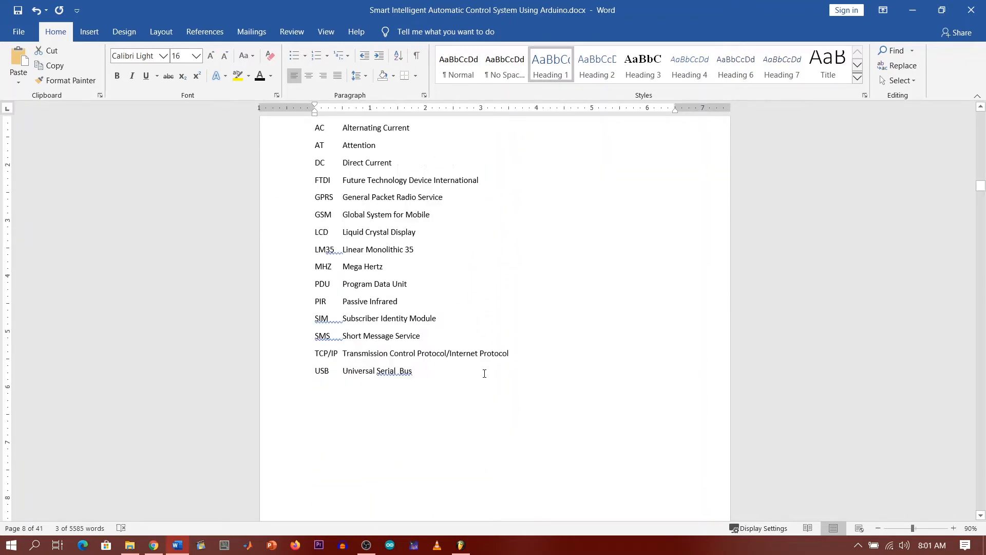
scroll(485, 370, "down", 8)
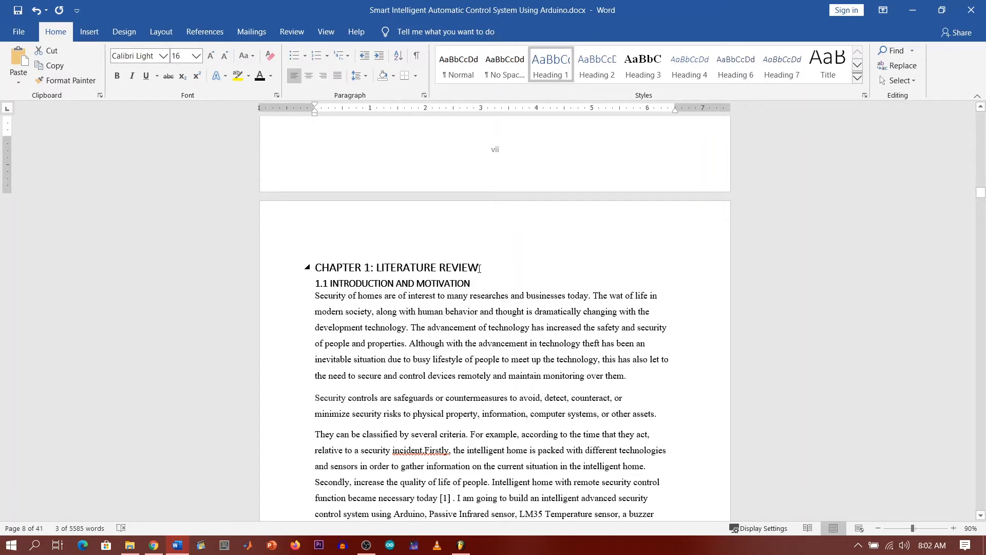
left_click_drag(478, 268, 316, 268)
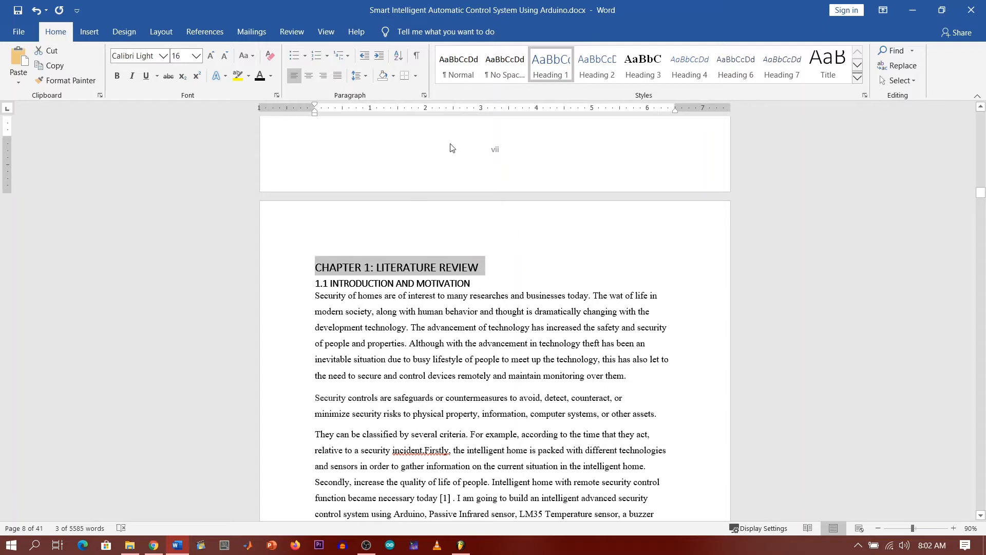
left_click(545, 77)
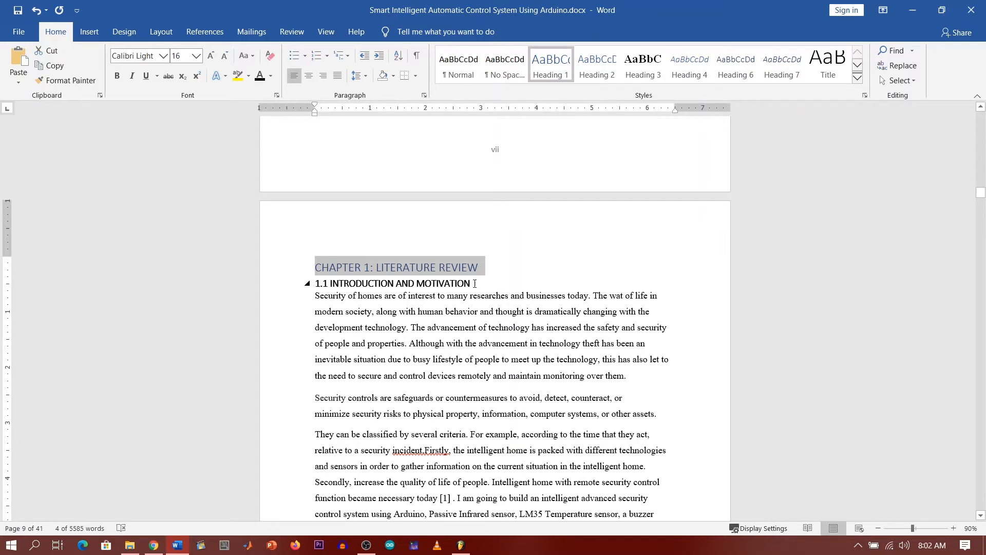
Step: Make 1.1 INTRODUCTION AND MOTIVATION and 1.2 LITERATURE REVIEW Heading 2
left_click_drag(480, 283, 310, 282)
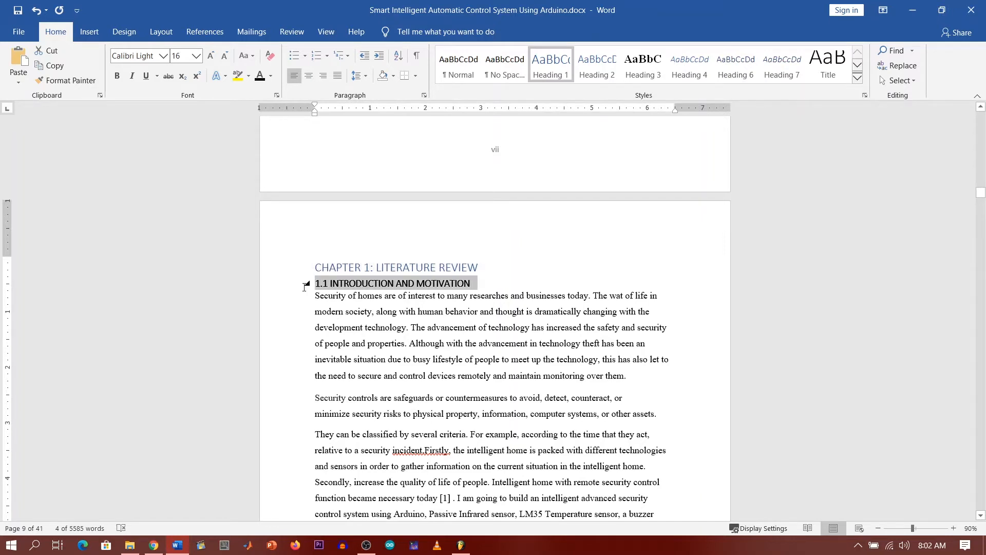
left_click(598, 69)
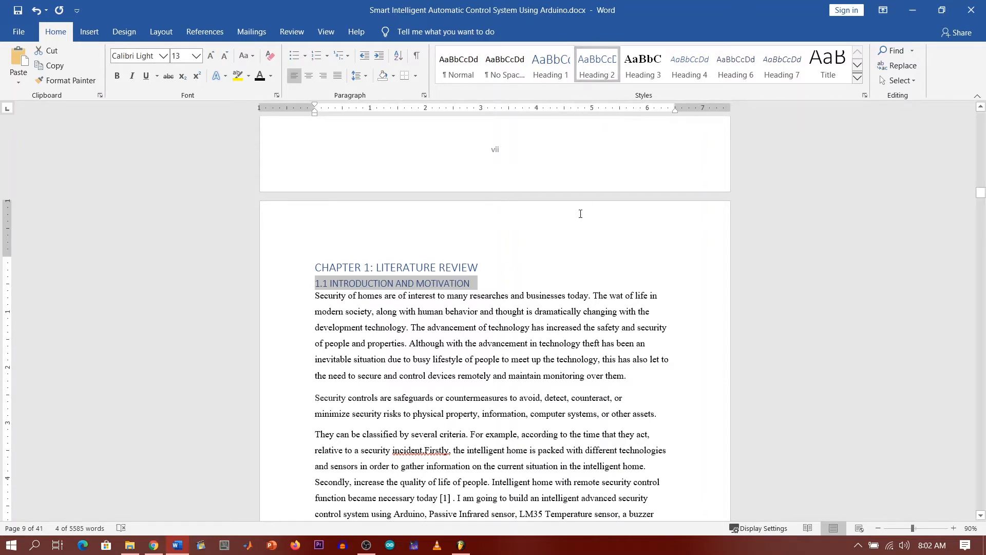
scroll(527, 241, "down", 13)
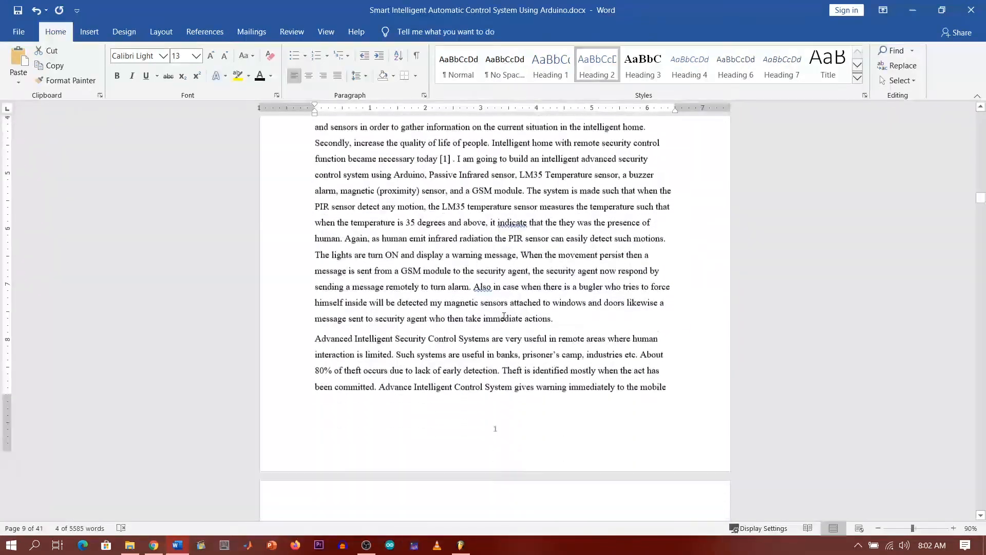
scroll(511, 331, "down", 2)
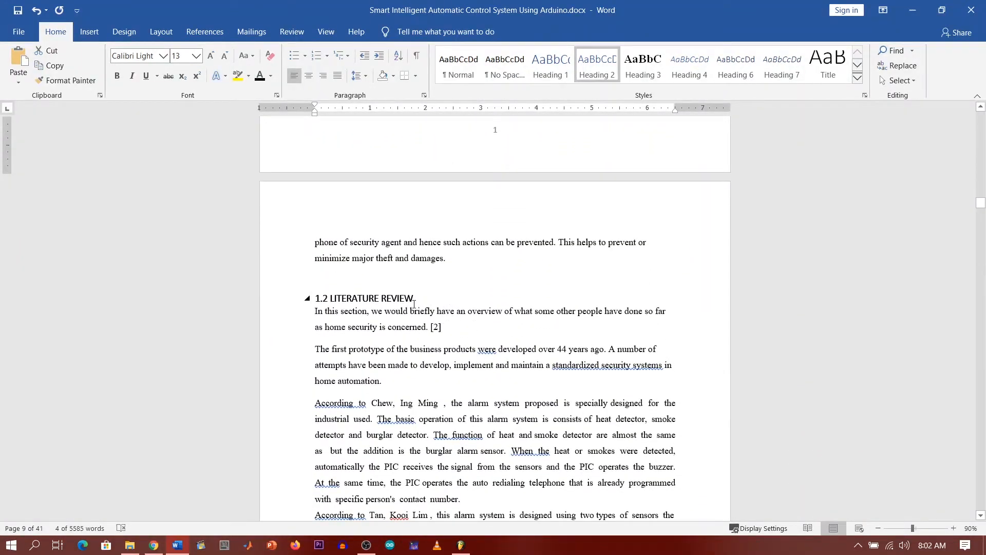
left_click_drag(419, 297, 314, 298)
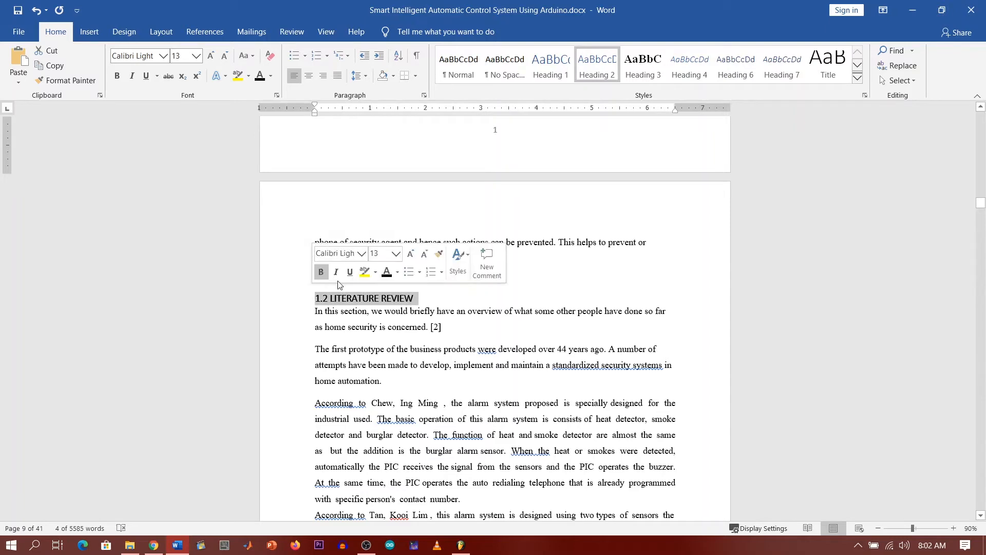
left_click(597, 67)
Step: Make 1.3 AIMS AND OBJECTIVES, 1.4 PROJECT PLAN and 1.5 SUMMARY Heading 2
scroll(446, 317, "down", 6)
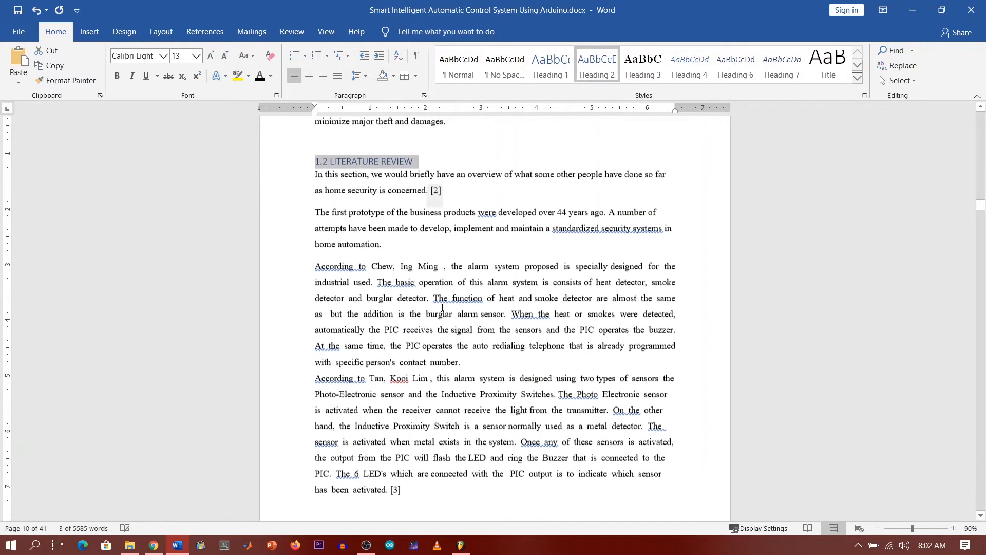
scroll(446, 317, "down", 5)
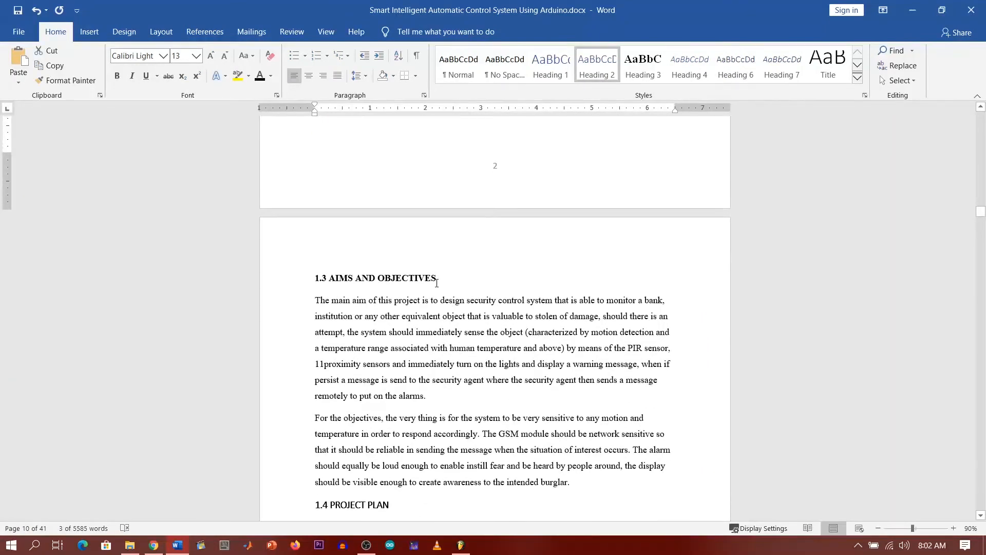
left_click_drag(437, 282, 311, 282)
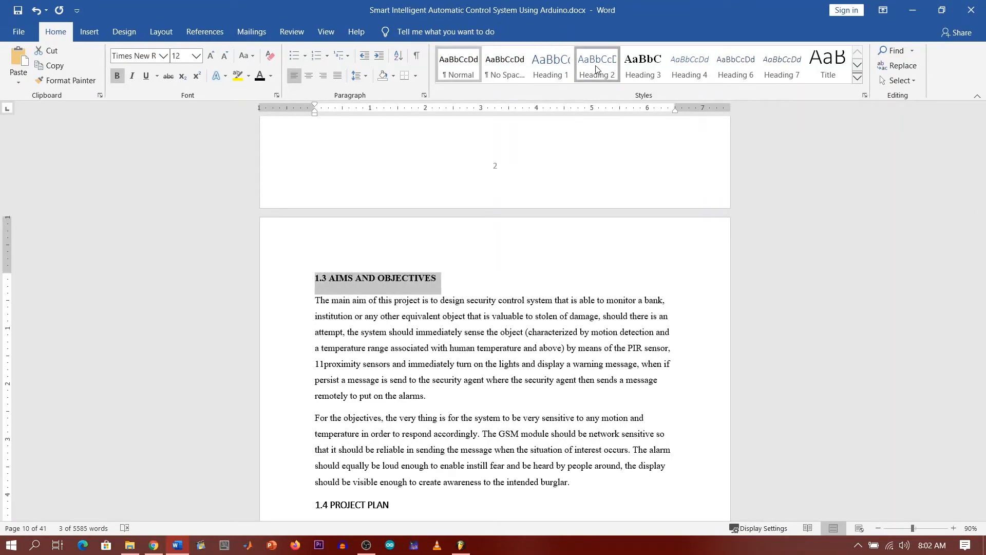
left_click(596, 68)
scroll(462, 309, "down", 2)
left_click_drag(396, 412, 313, 417)
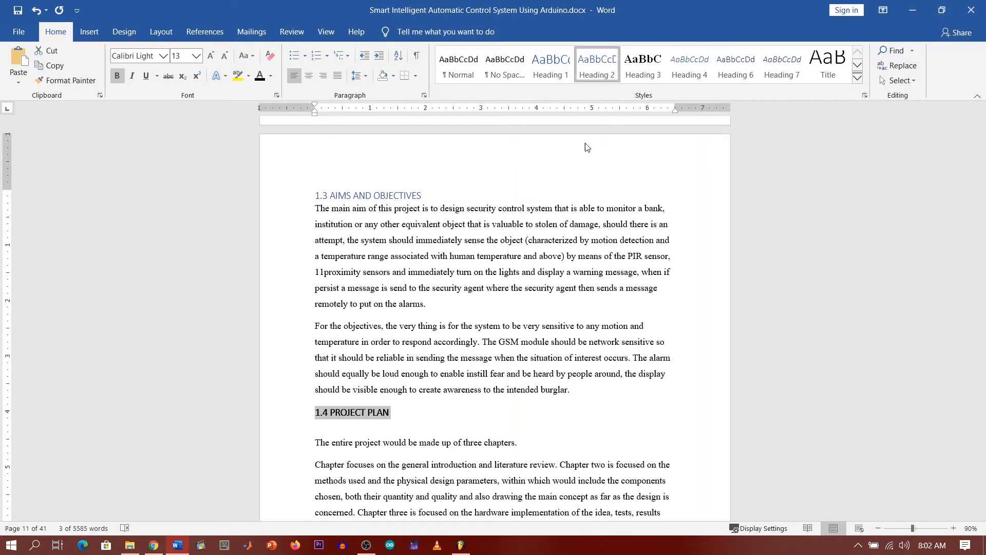
scroll(378, 442, "down", 3)
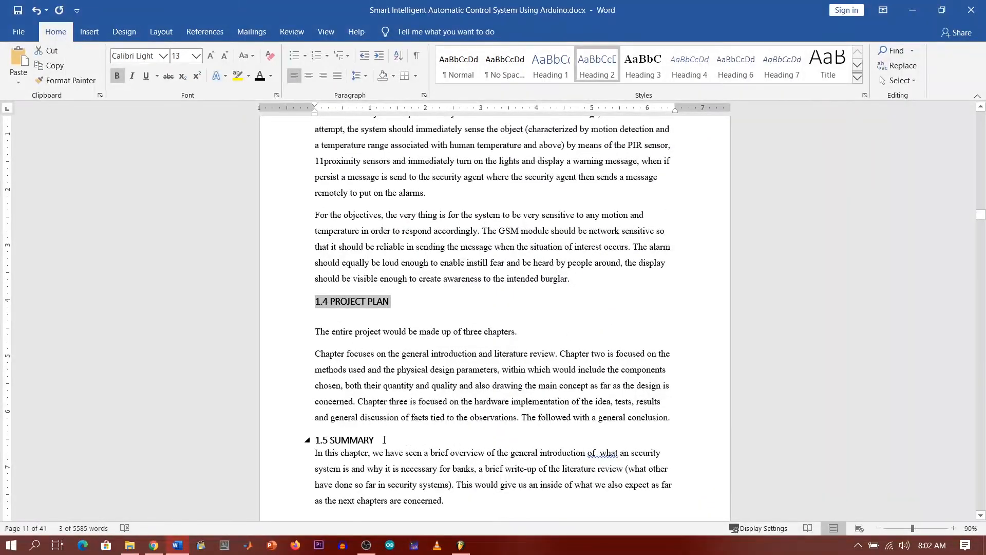
left_click_drag(384, 440, 313, 442)
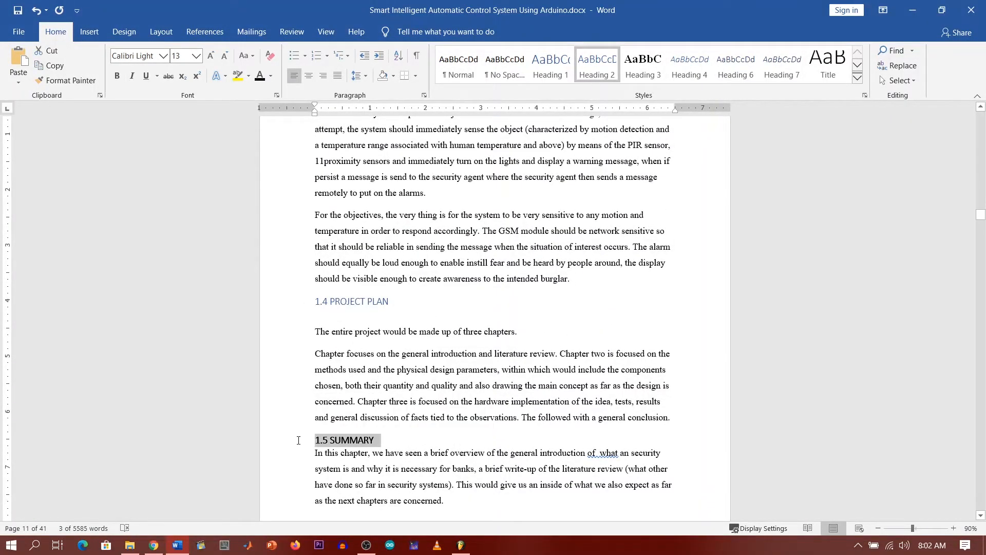
left_click(598, 67)
scroll(532, 392, "down", 8)
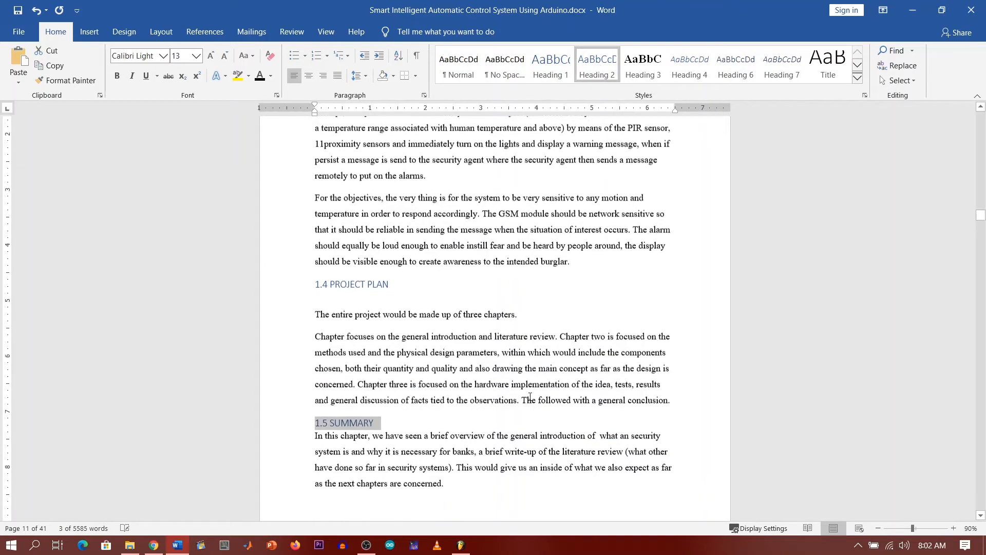
scroll(533, 392, "down", 3)
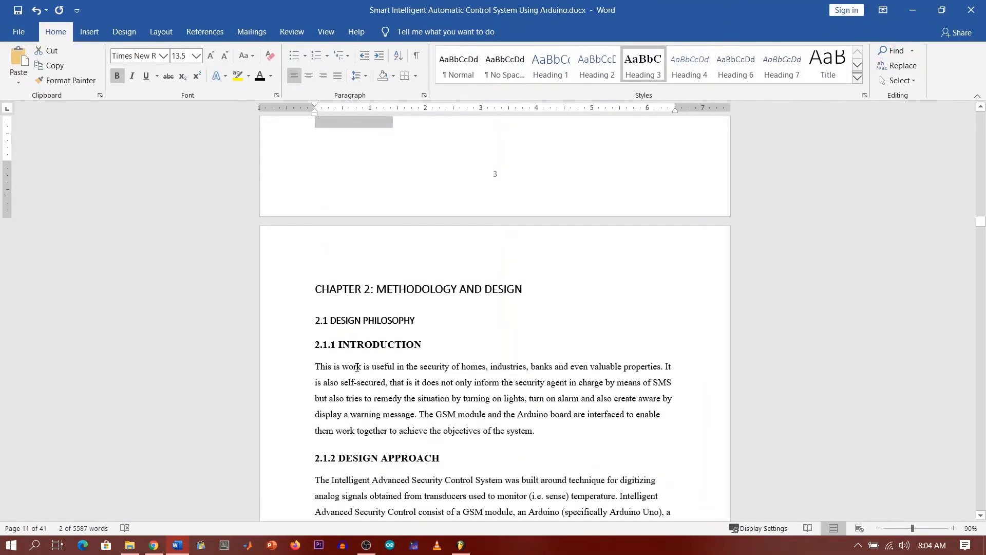
Step: Make the CHAPTER 2 title Heading 1 and 2.1 DESIGN PHILOSOPHY Heading 2
left_click(282, 289)
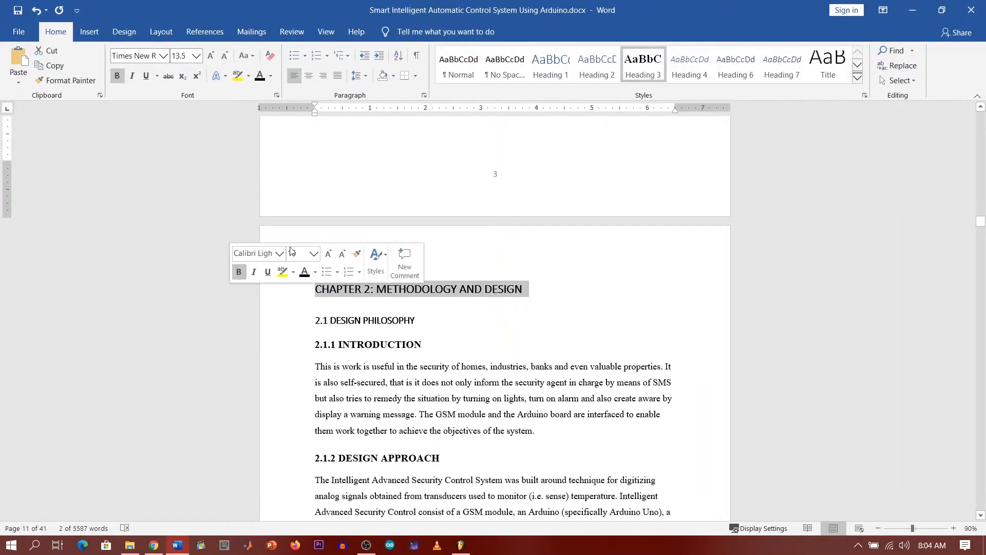
left_click(549, 66)
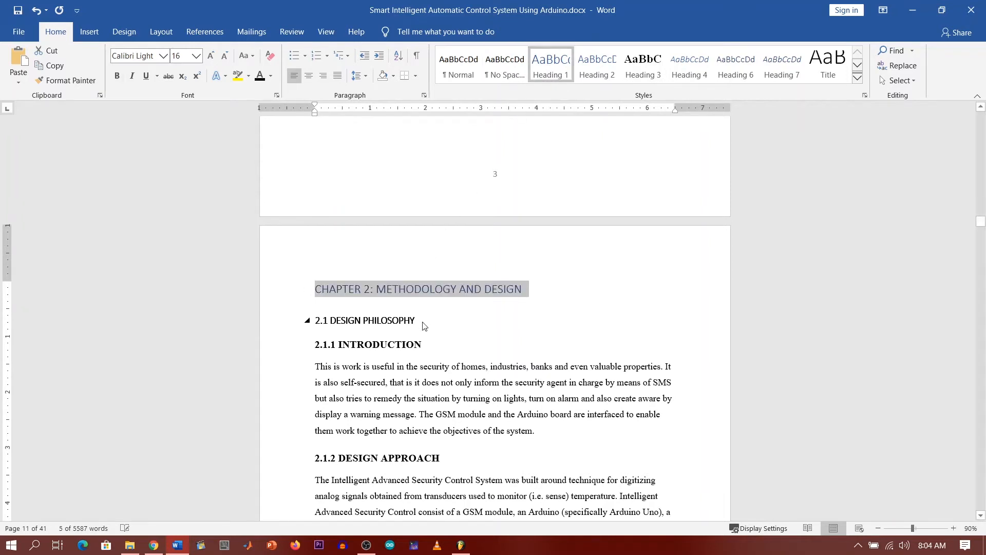
left_click(436, 322)
left_click(271, 313)
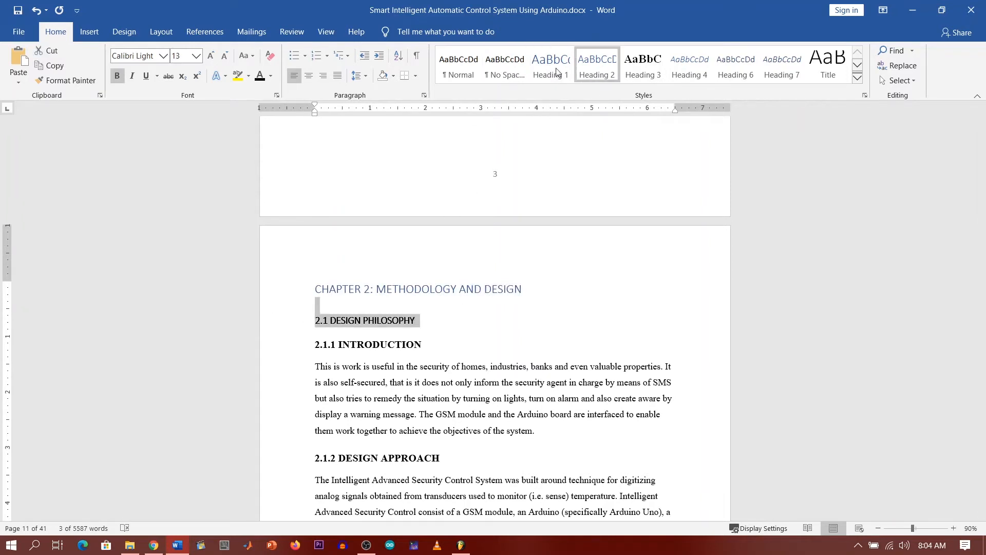
left_click(597, 67)
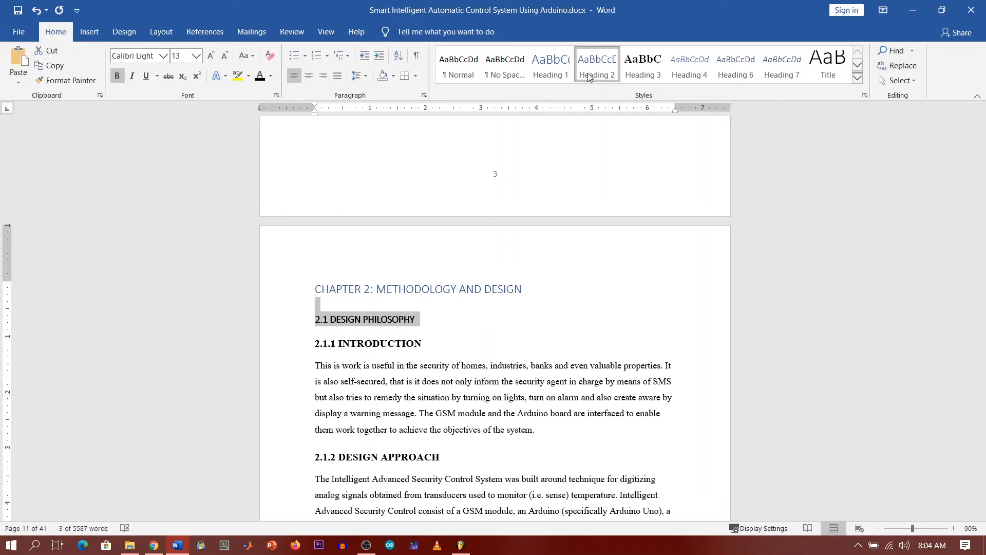
Step: Make 2.1.1 INTRODUCTION and 2.1.2 DESIGN APPROACH Heading 3
left_click(414, 344)
left_click_drag(442, 351, 299, 343)
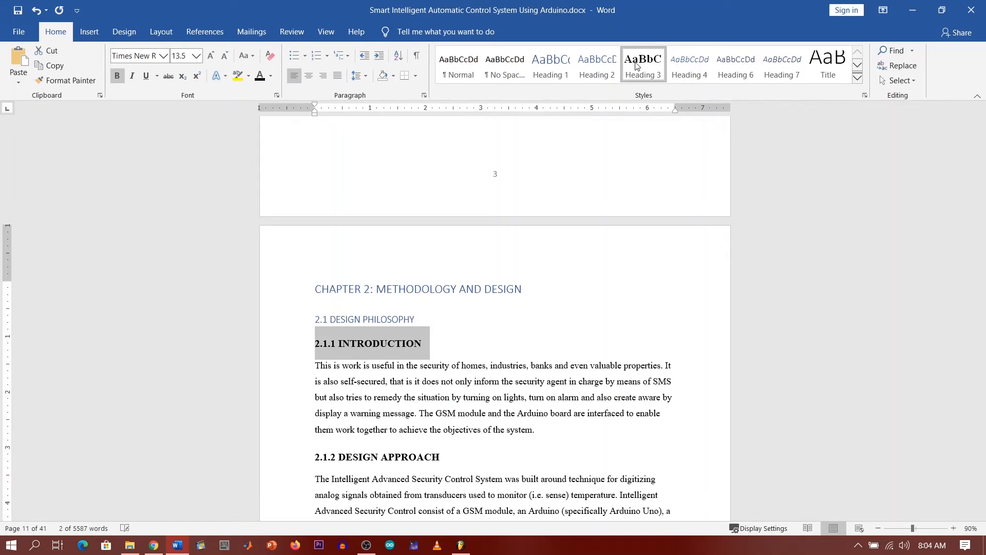
left_click(427, 332)
scroll(429, 346, "down", 1)
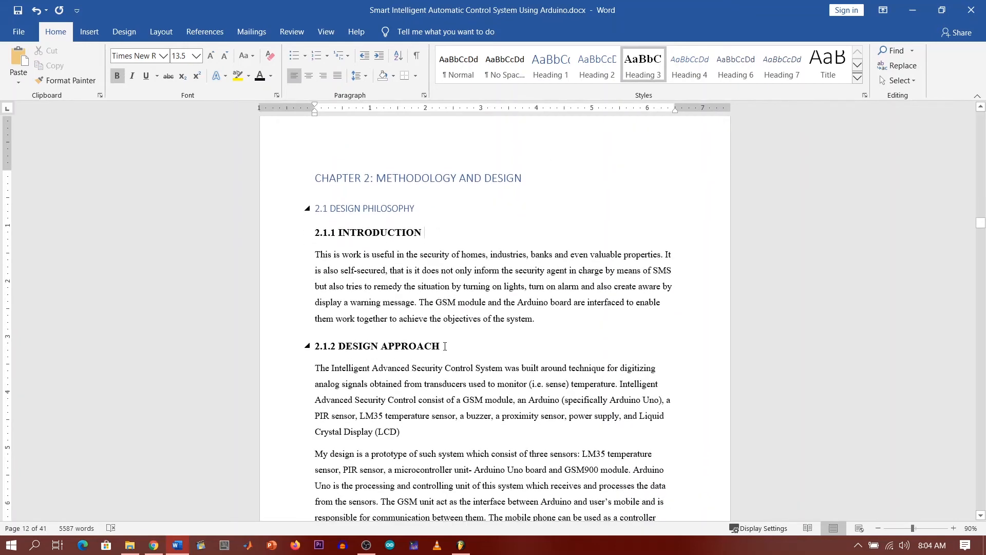
triple_click(395, 351)
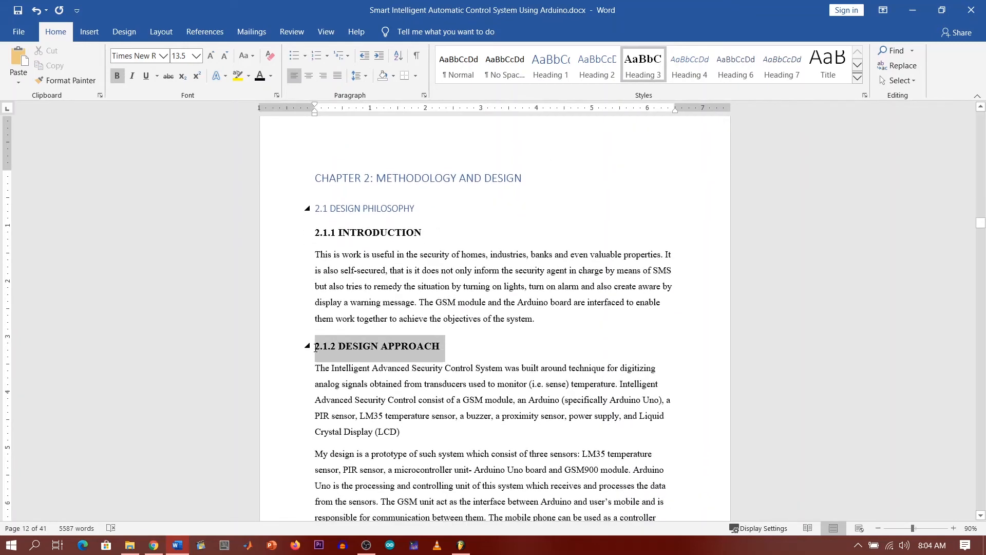
left_click(642, 68)
scroll(385, 308, "down", 10)
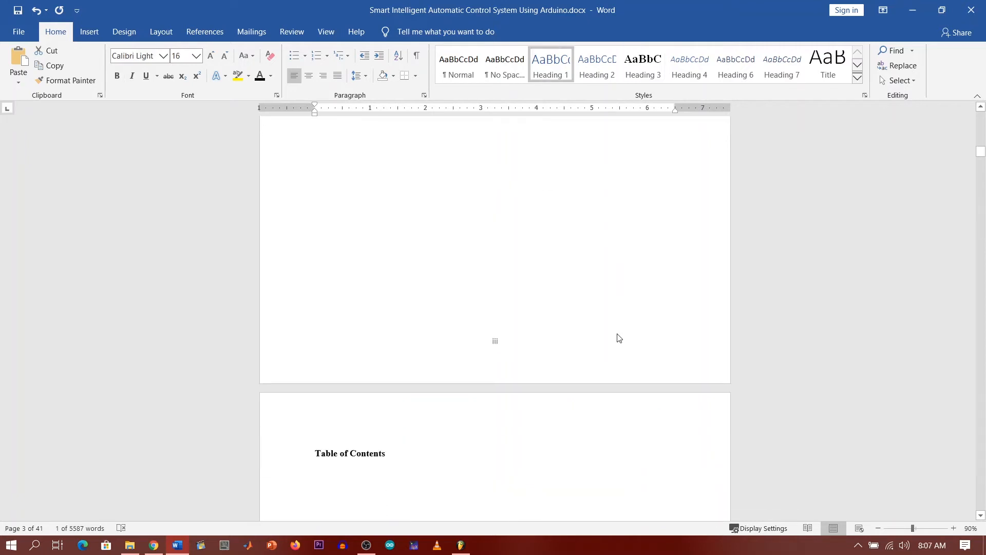
scroll(616, 334, "down", 5)
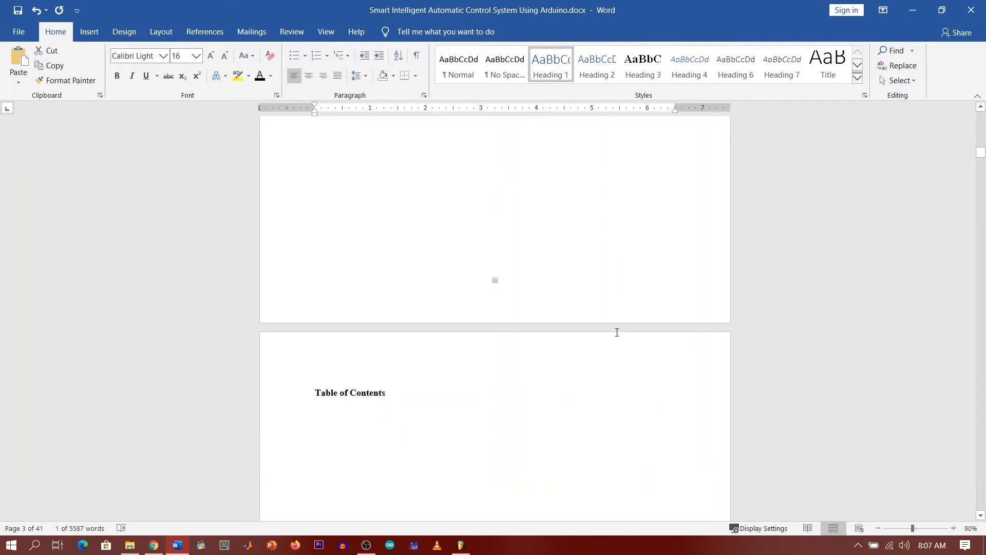
Step: Insert Automatic Table 1 from References > Table of Contents under the Table of Contents title
left_click(339, 228)
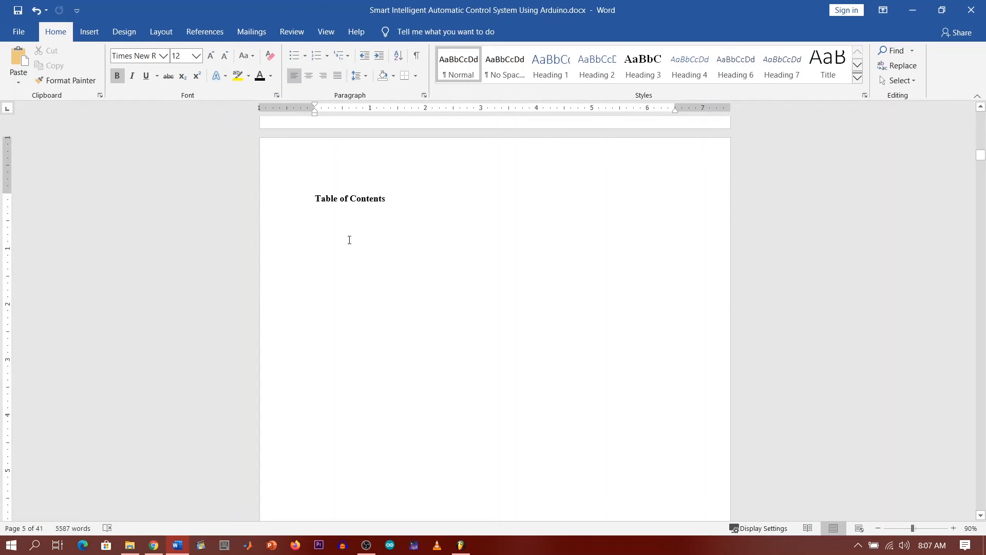
left_click(203, 33)
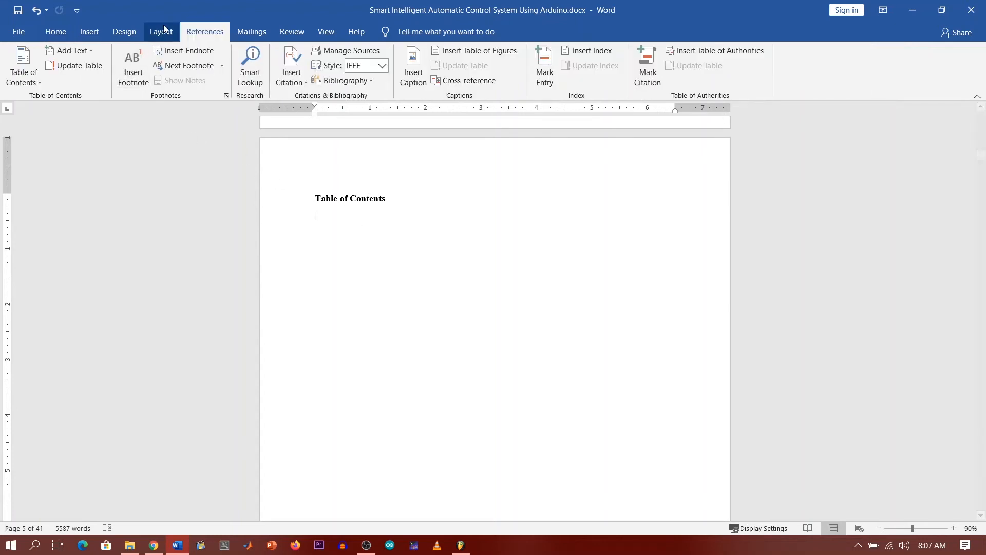
left_click(37, 82)
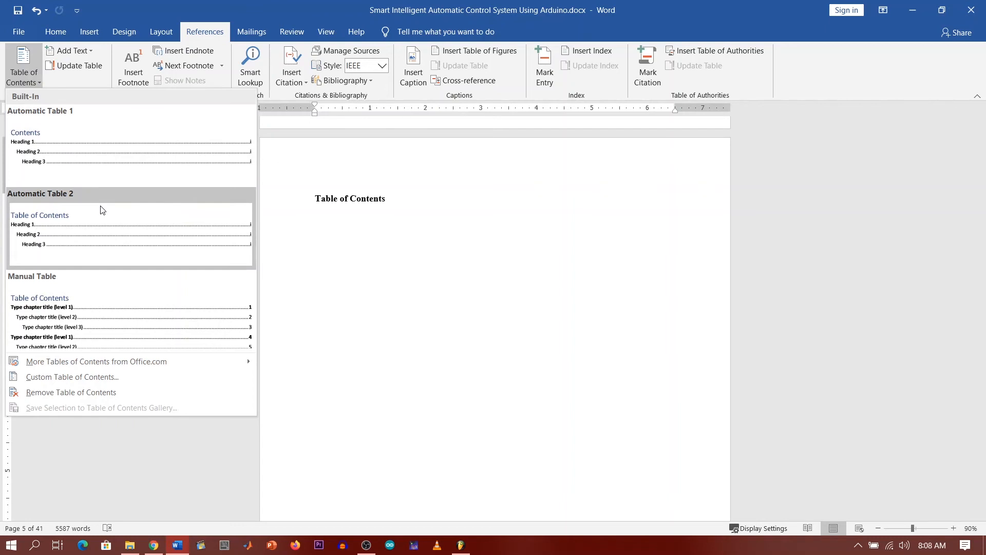
left_click(122, 152)
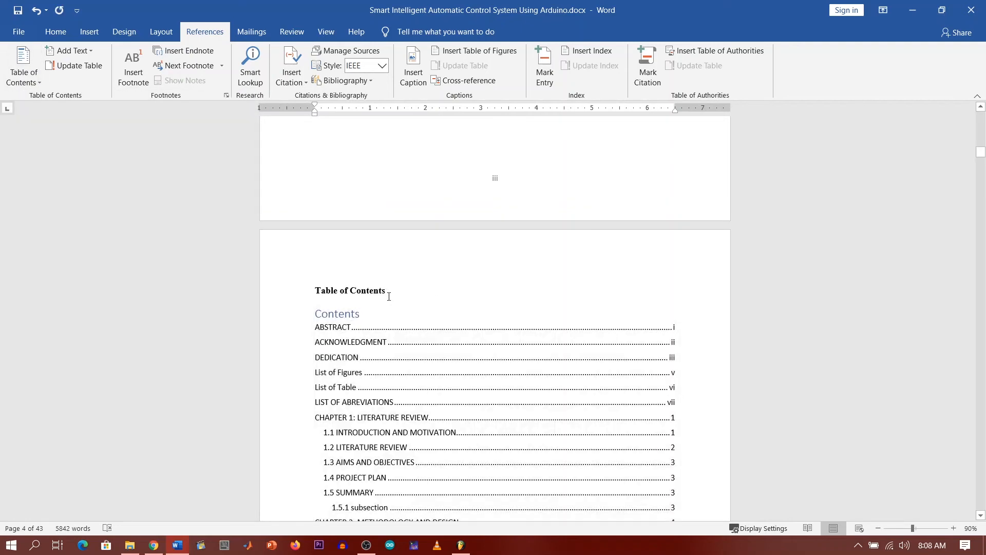
Step: Delete the duplicate Table of Contents heading and retitle the Contents list 'Table of Contents'
left_click_drag(389, 292, 314, 289)
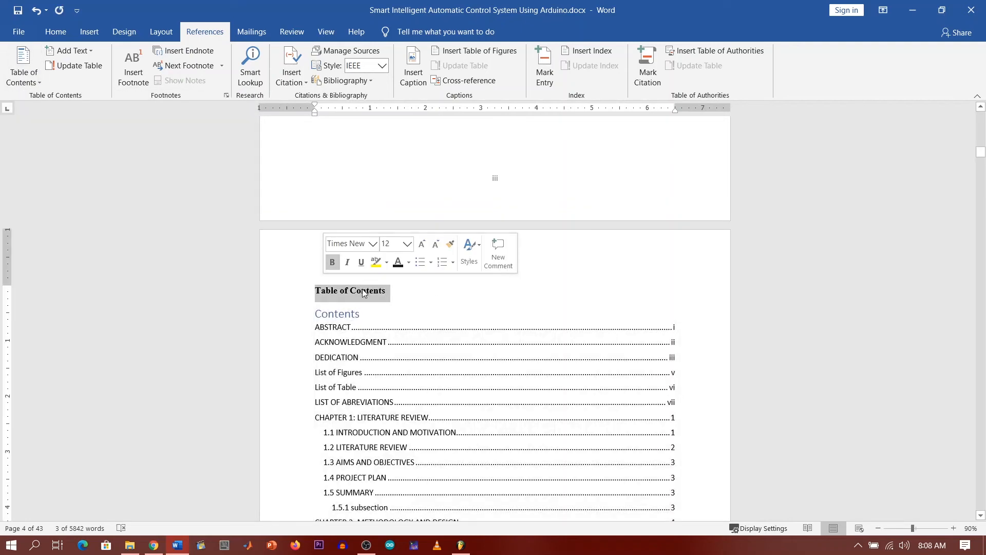
key("Delete")
type("T")
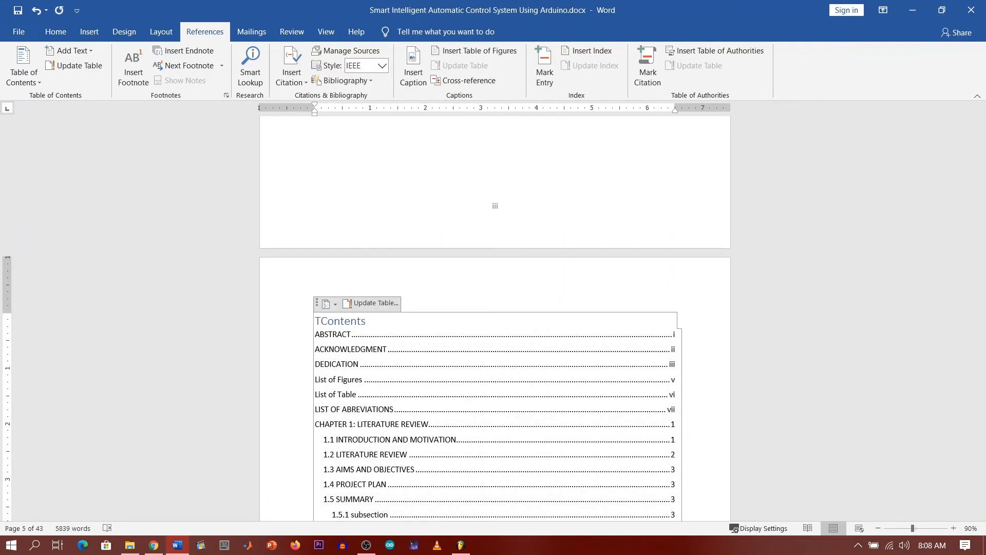
type("able of")
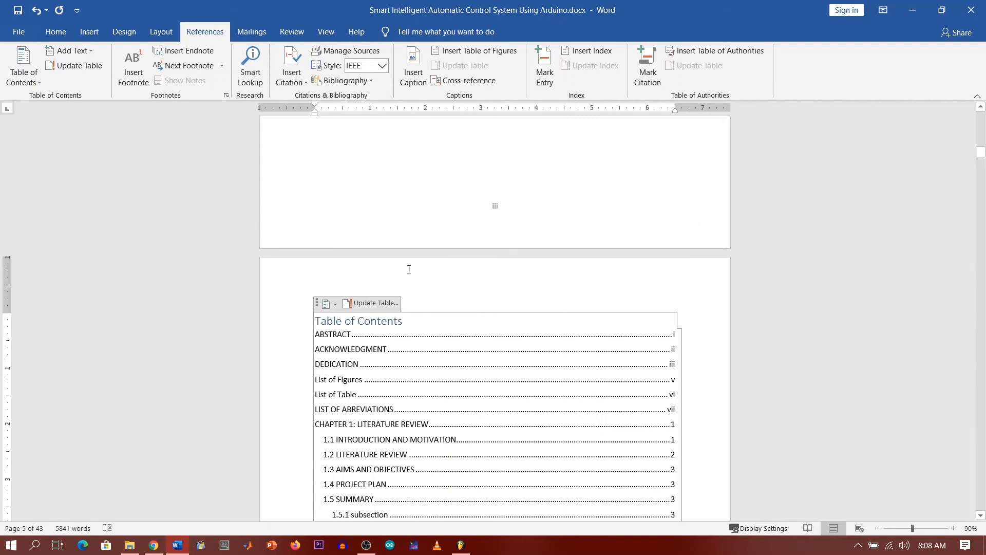
scroll(407, 264, "down", 3)
scroll(433, 273, "down", 3)
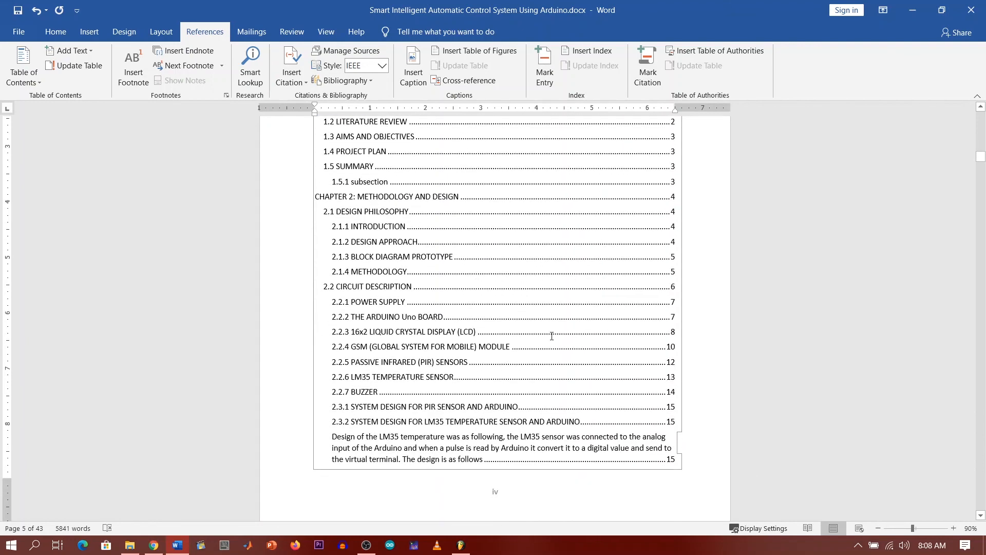
scroll(514, 267, "up", 3)
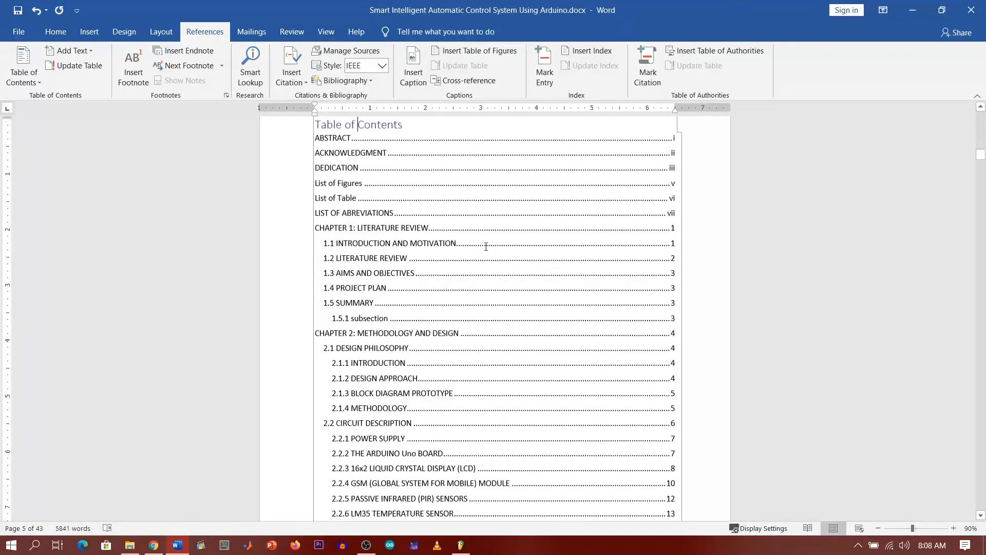
scroll(486, 247, "up", 1)
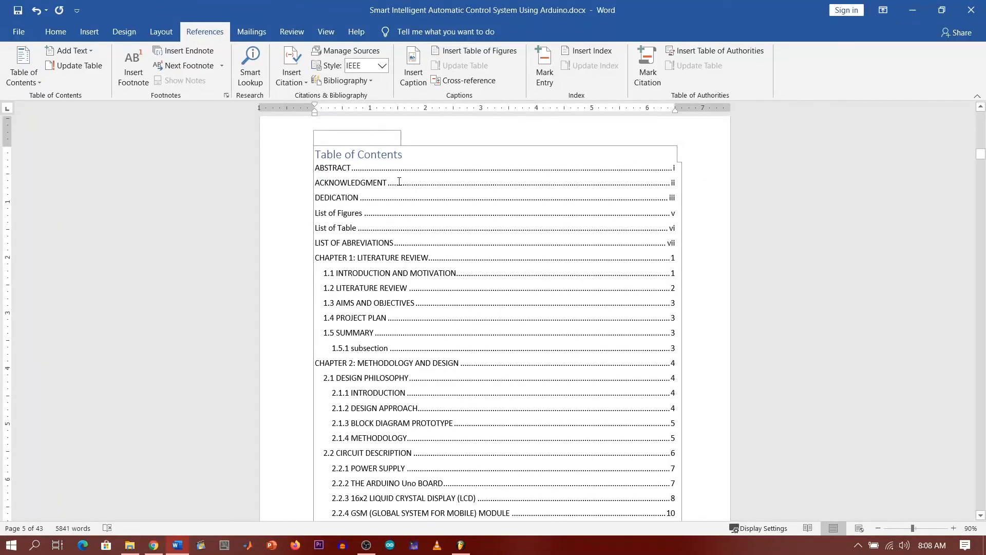
left_click(643, 158)
left_click(650, 148)
Step: Update the entire table of contents
scroll(514, 191, "up", 2)
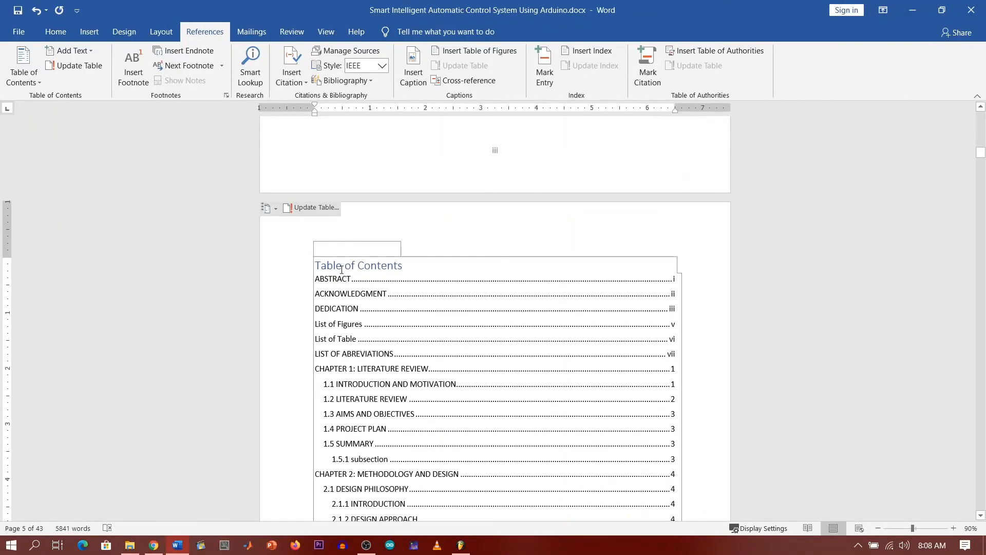
left_click(311, 208)
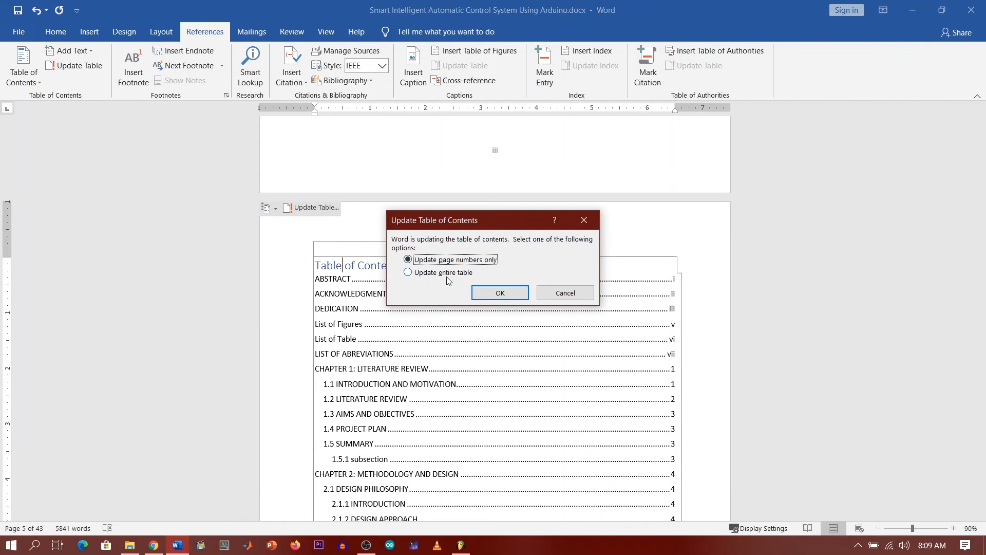
left_click(418, 272)
left_click(501, 297)
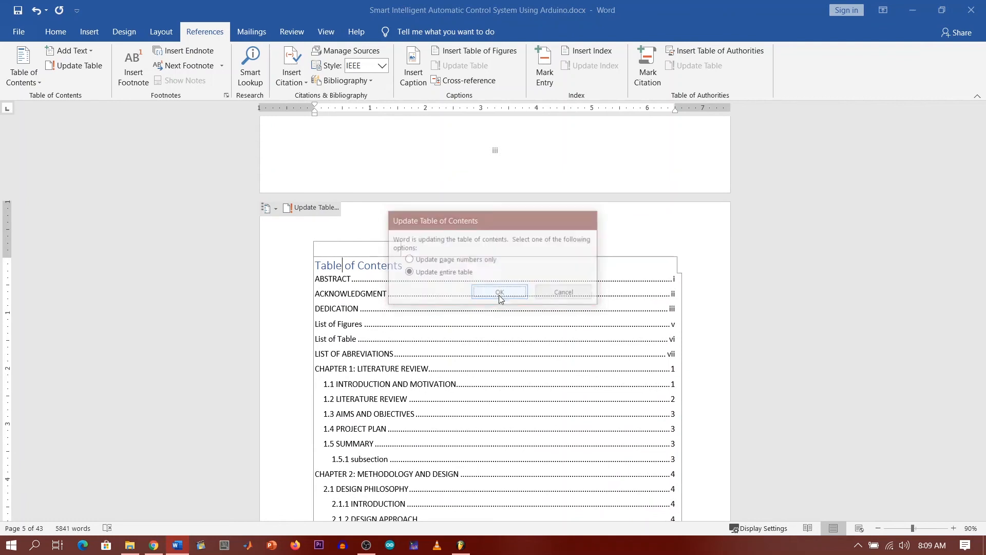